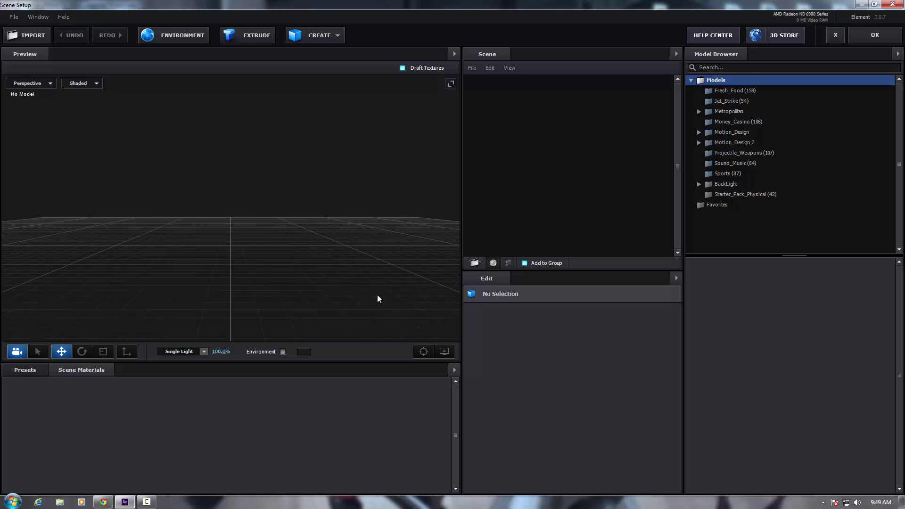
drag(361, 289, 337, 294)
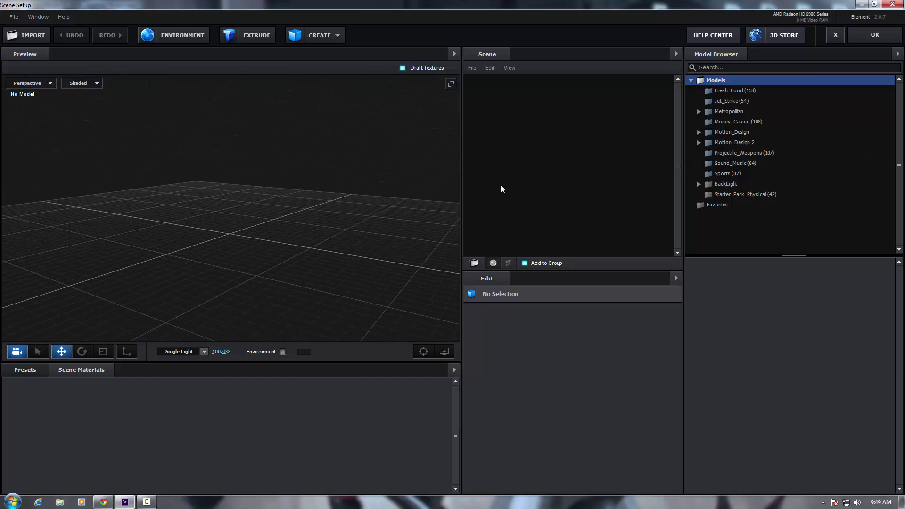
drag(260, 323, 270, 277)
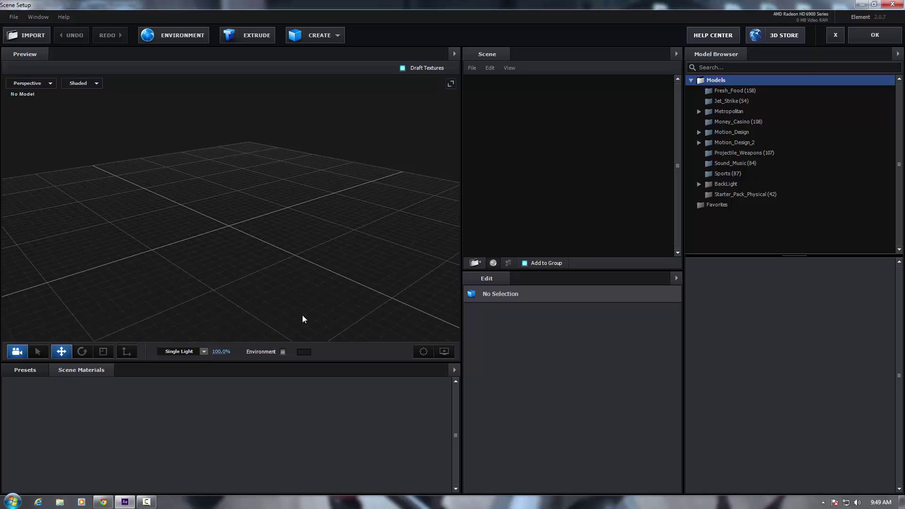
drag(303, 319, 321, 302)
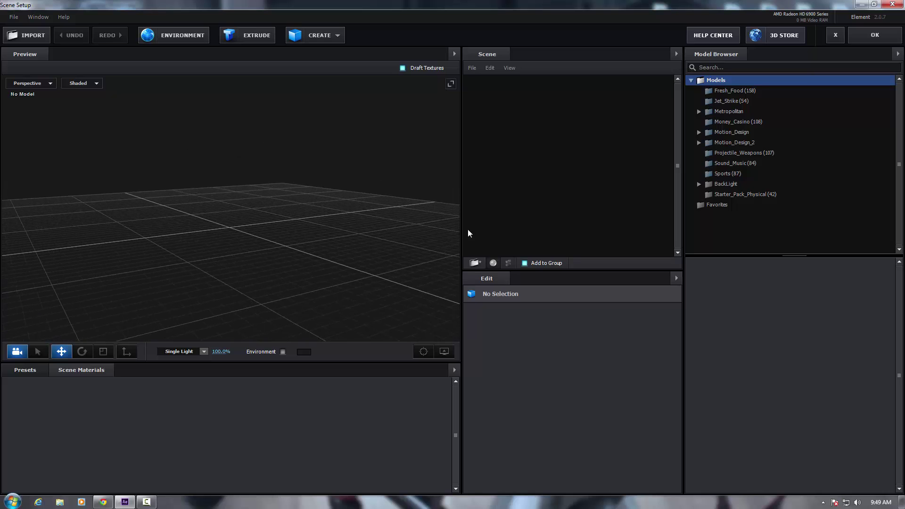
Step: Expand the Motion_Design_2 model pack and look through its list of categories
double_click(709, 143)
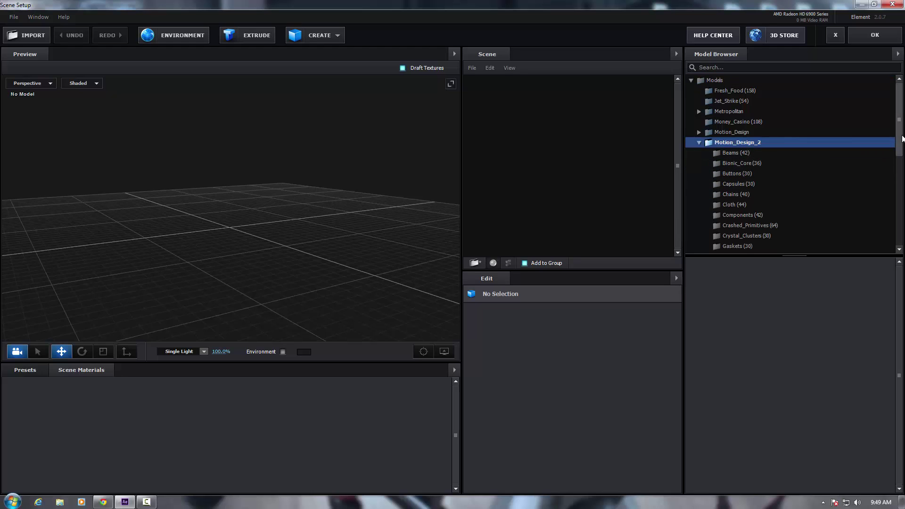
drag(901, 138, 890, 219)
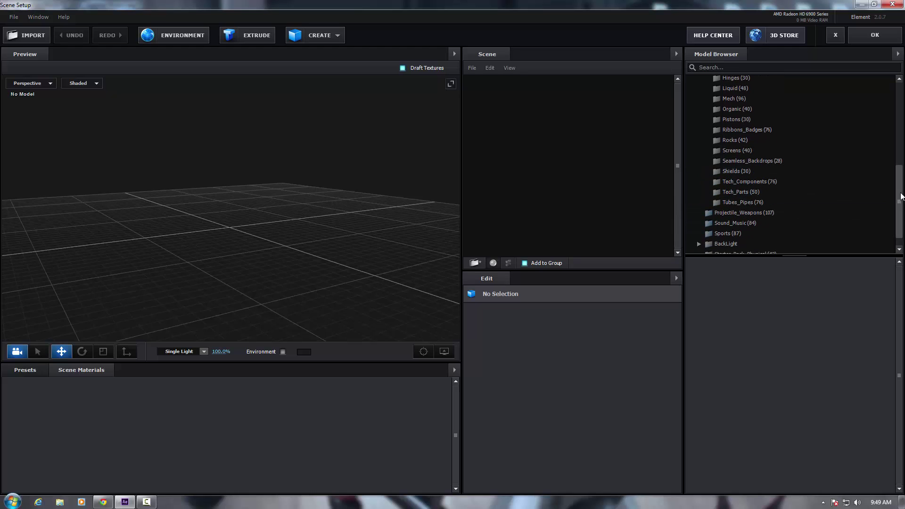
drag(897, 196, 893, 135)
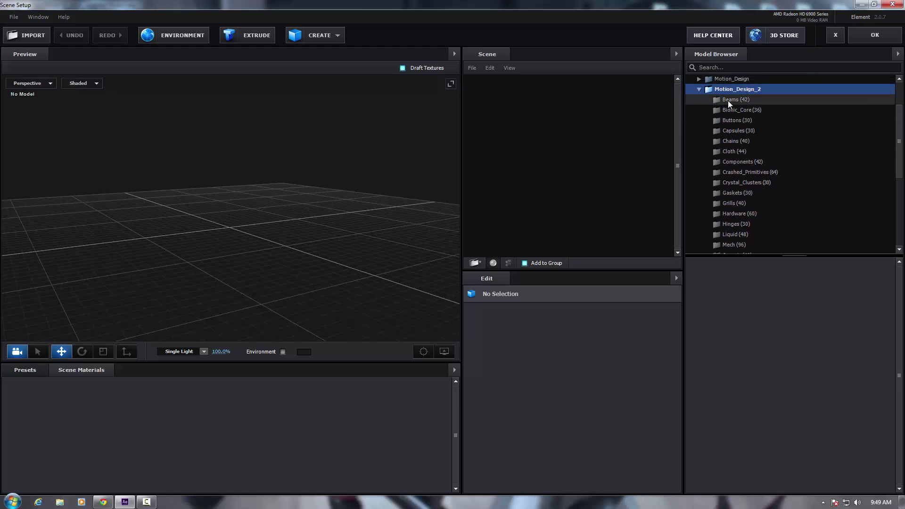
mouse_move(900, 160)
mouse_down()
mouse_move(902, 174)
mouse_move(903, 160)
mouse_up()
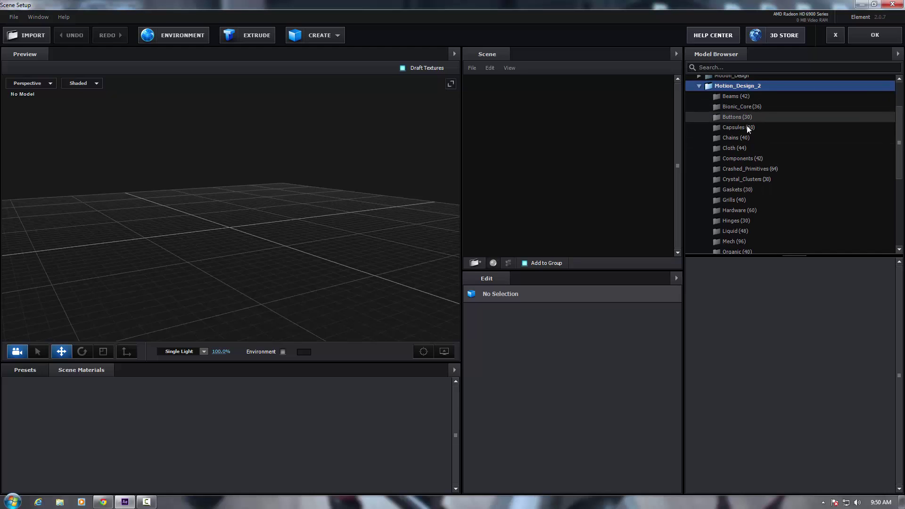
mouse_move(900, 156)
mouse_down()
mouse_move(901, 166)
mouse_move(901, 153)
mouse_up()
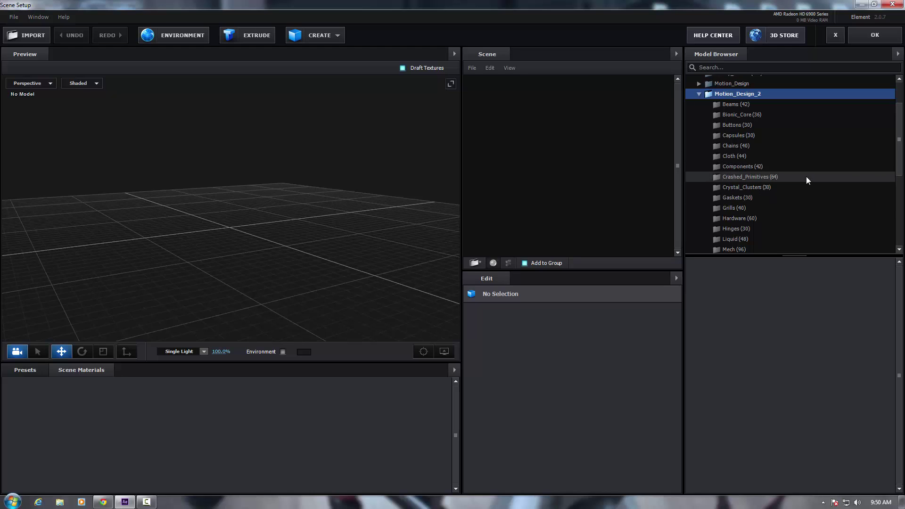
Step: Open the Beams category of Motion_Design_2 and look through its model thumbnails
click(735, 104)
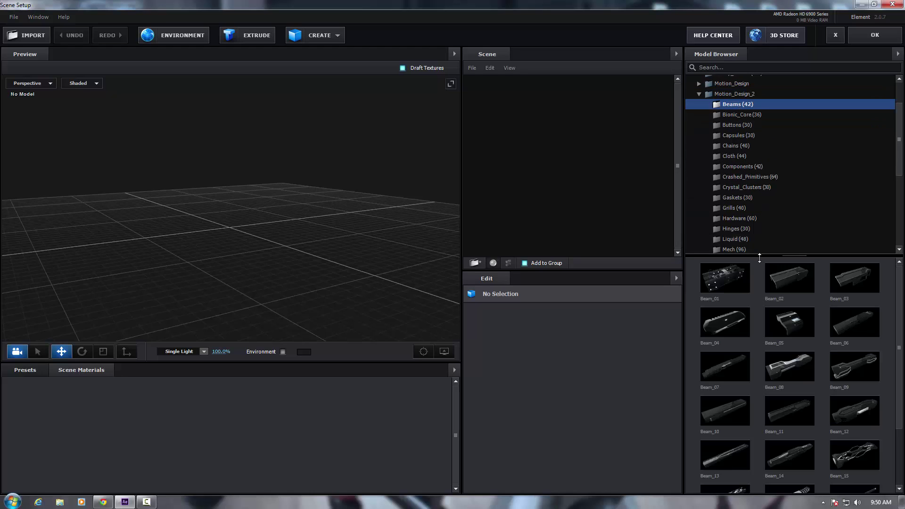
scroll(817, 347, down, 3)
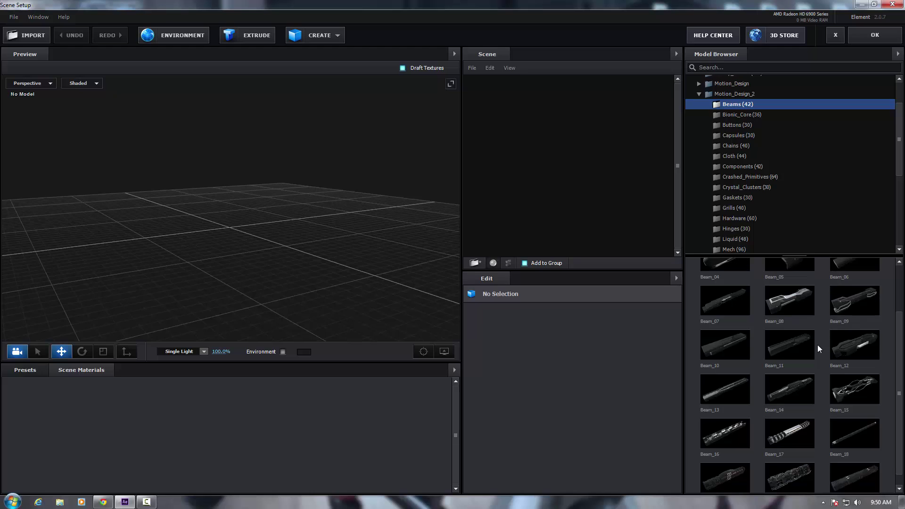
scroll(815, 345, down, 1)
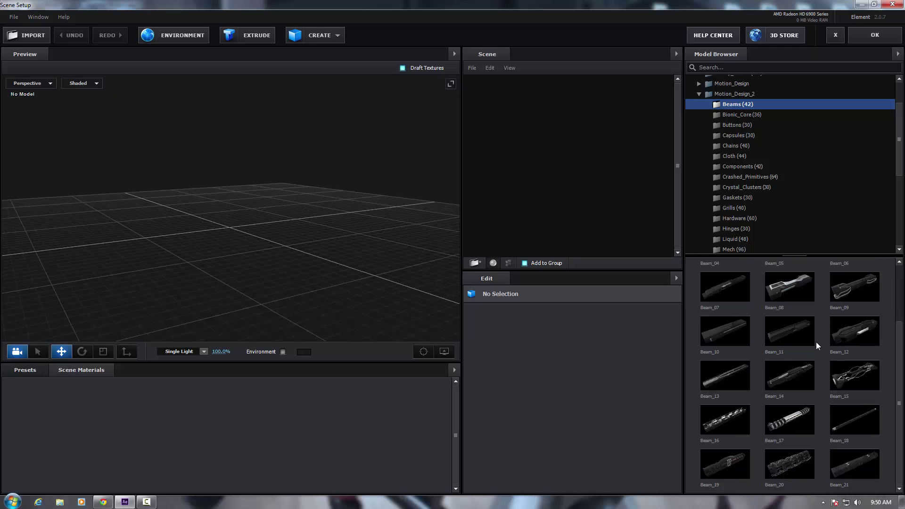
scroll(815, 341, up, 4)
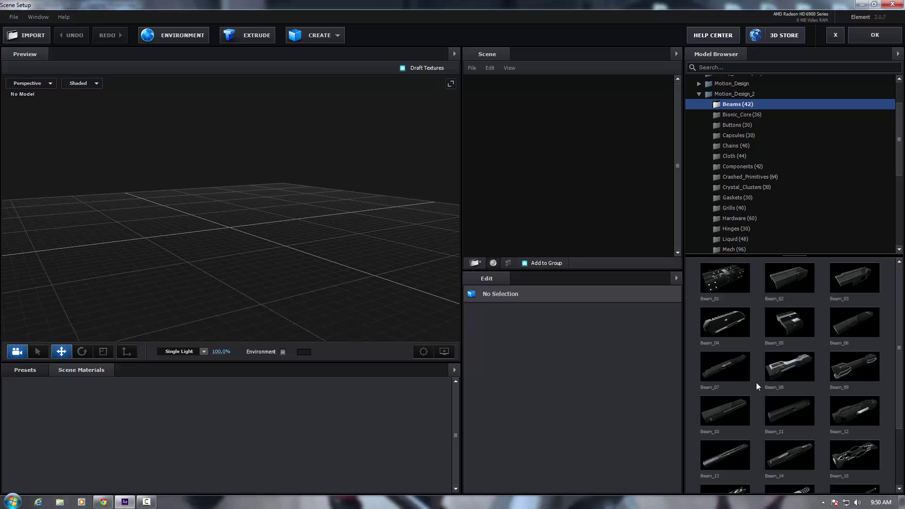
Step: Add the Beam_07 model to the scene and show the environment in the preview
click(713, 362)
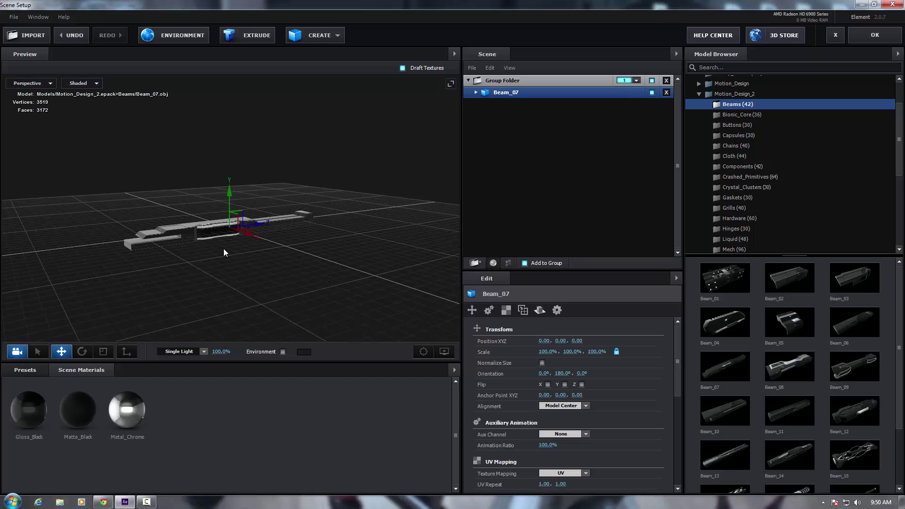
drag(224, 249, 337, 259)
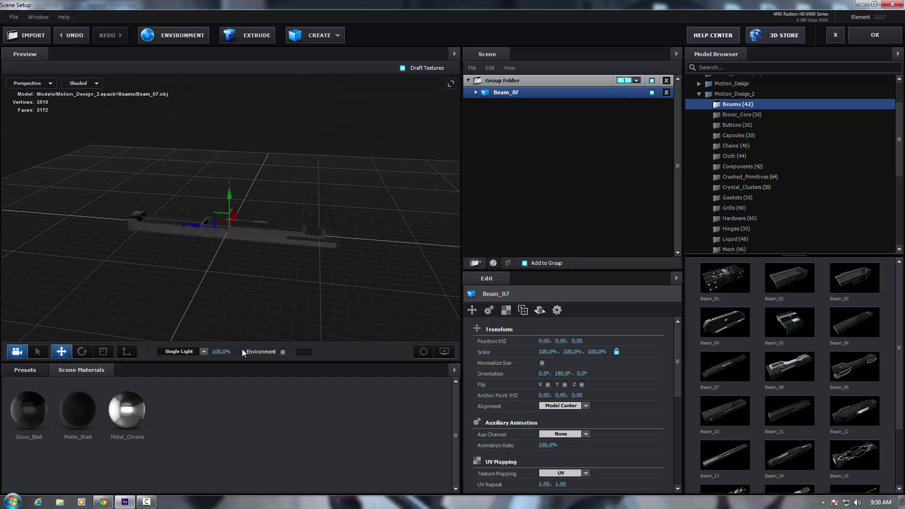
click(283, 351)
drag(296, 292, 137, 301)
scroll(199, 266, up, 5)
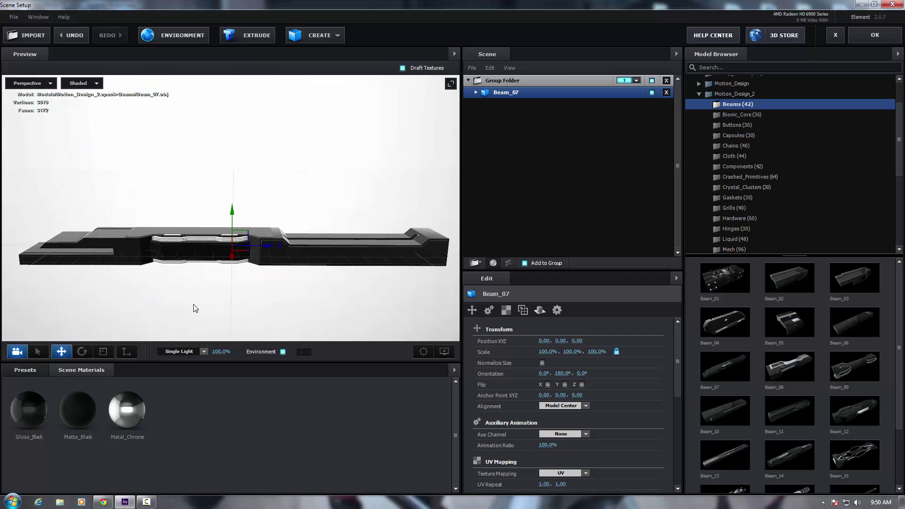
Step: Shift the group folder about 0.02 along X and remove Beam_07 from it
click(212, 270)
drag(211, 271, 213, 318)
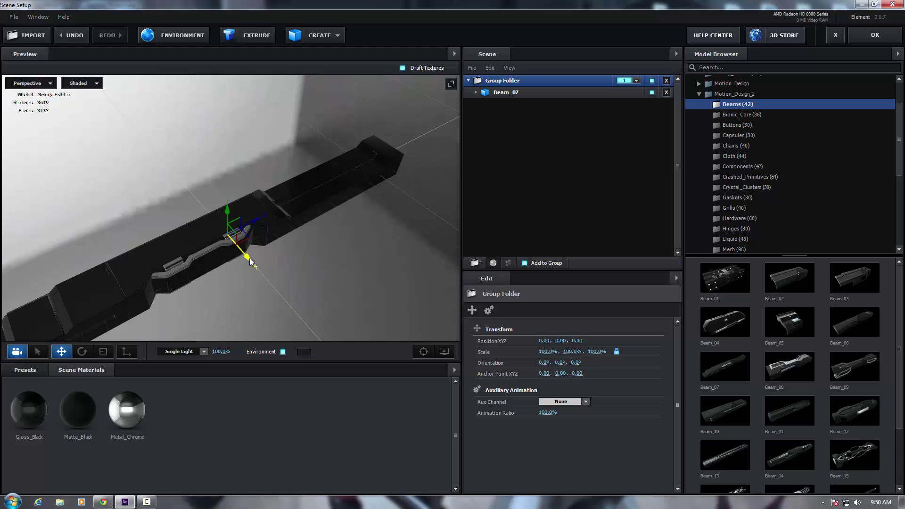
mouse_move(250, 261)
mouse_down()
mouse_move(236, 253)
mouse_move(249, 263)
mouse_up()
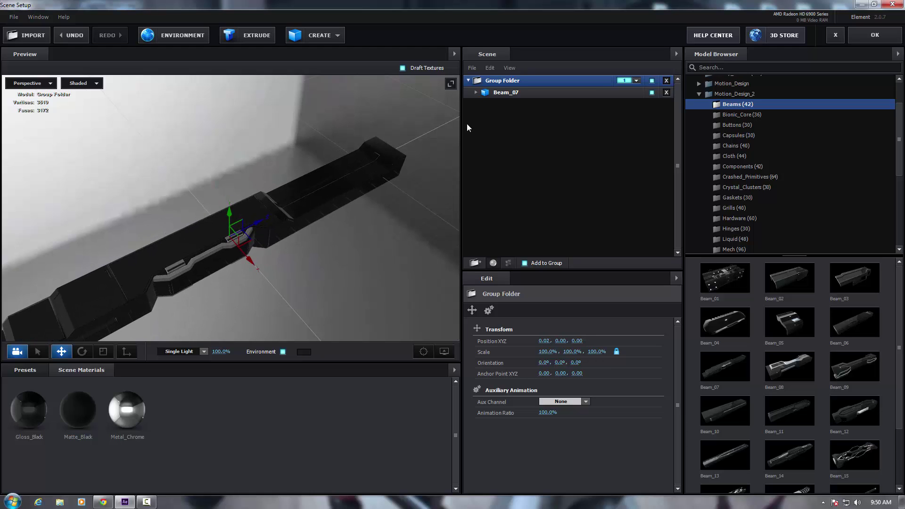
click(666, 92)
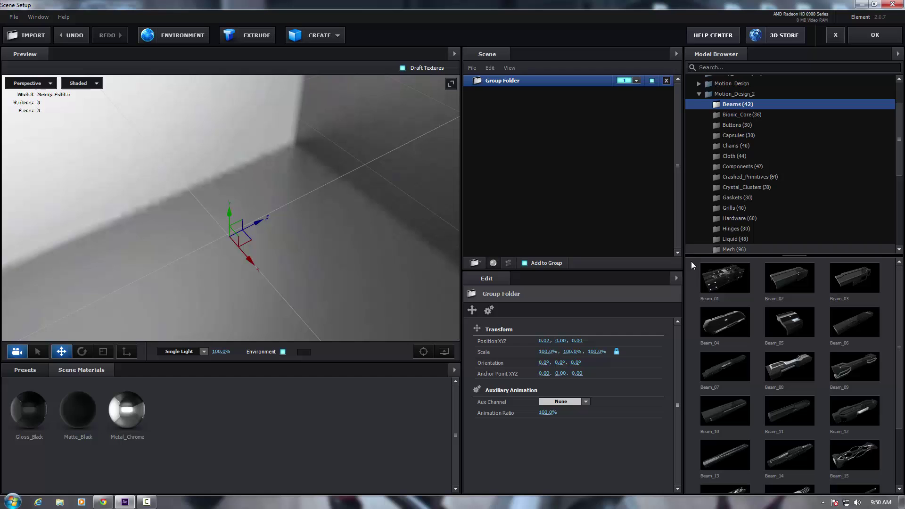
Step: Try out Beam_01 in the scene, raised about 0.22 along Y, and remove it again
click(724, 278)
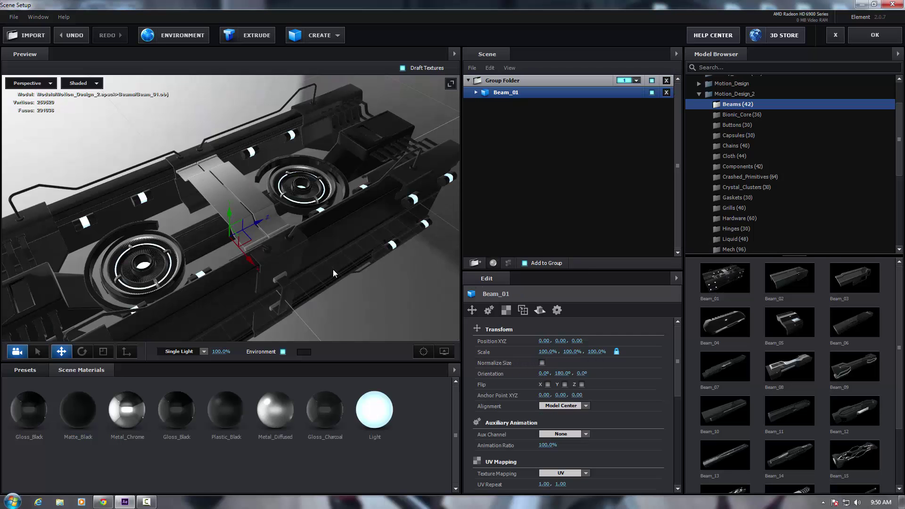
drag(297, 278, 279, 137)
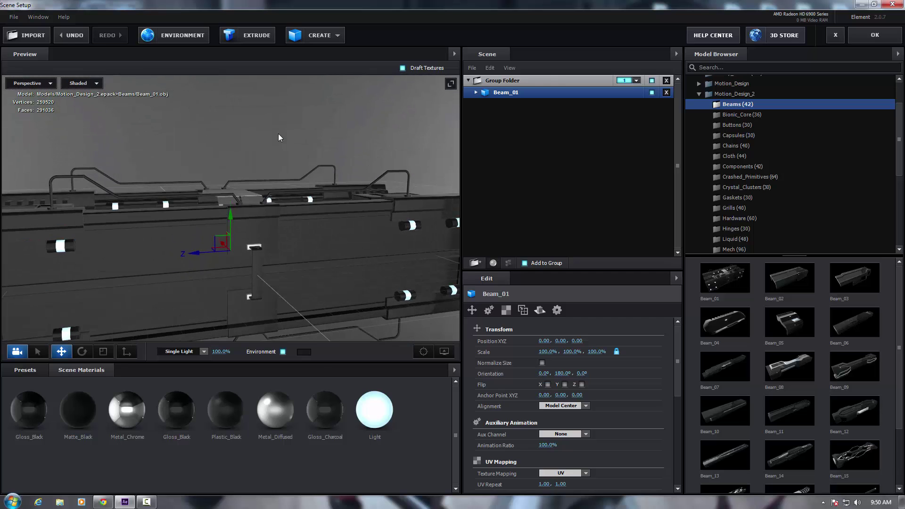
drag(233, 219, 236, 182)
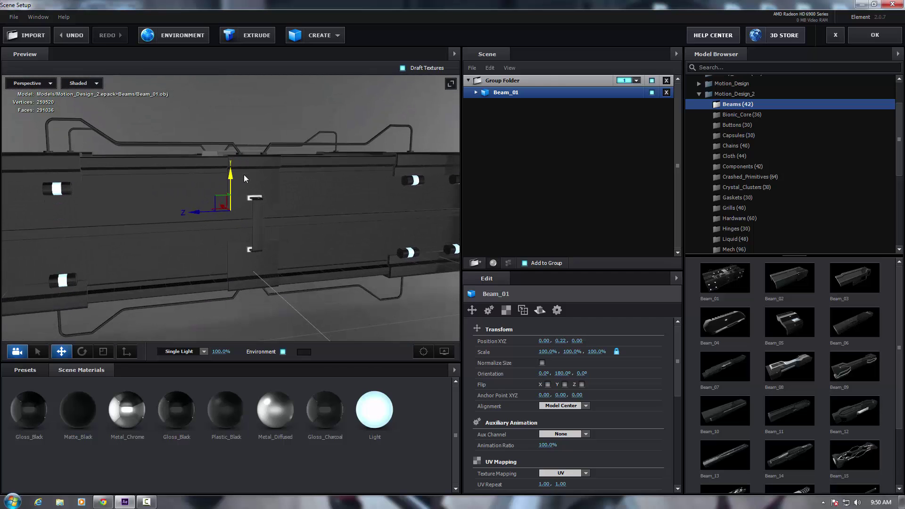
click(666, 92)
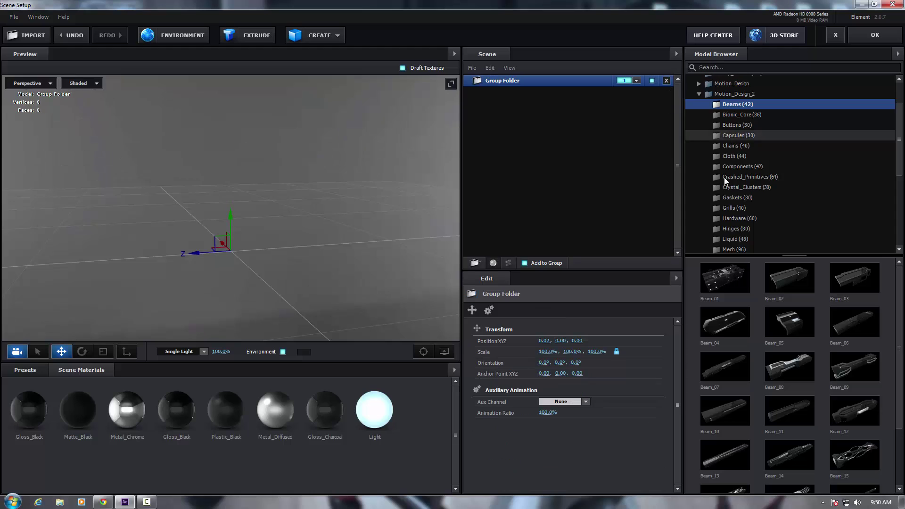
Step: Add the Beam_17 model to the scene and inspect it from several angles
drag(900, 335, 900, 402)
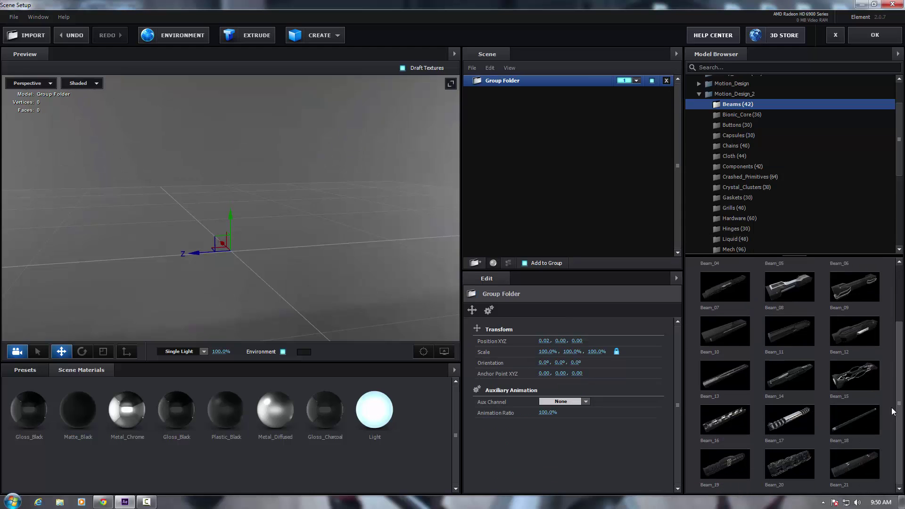
click(789, 419)
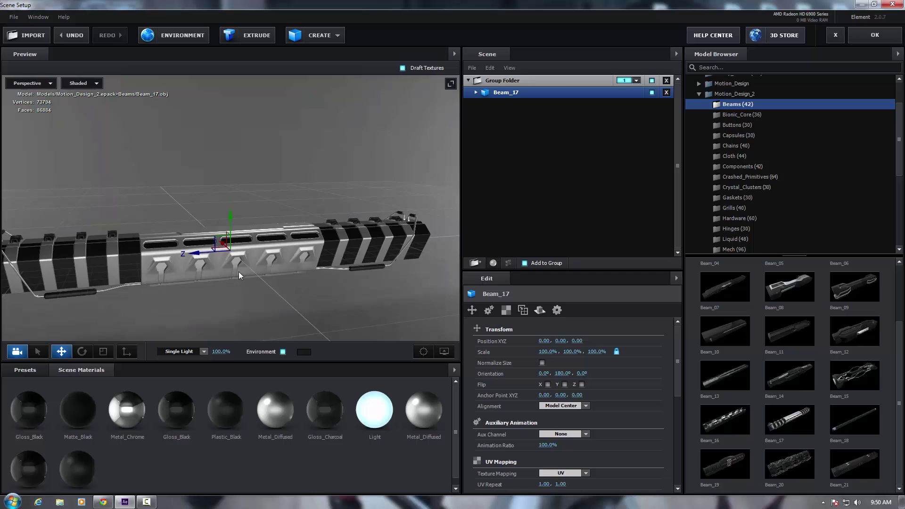
drag(239, 271, 218, 298)
drag(246, 211, 320, 210)
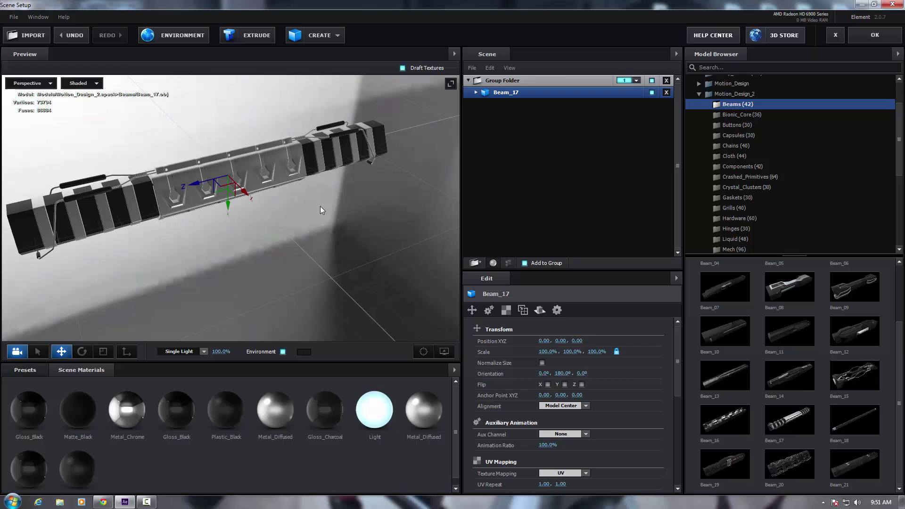
Step: Replace Beam_17's Plastic_Black material with Metal_Chrome from the scene materials
click(476, 93)
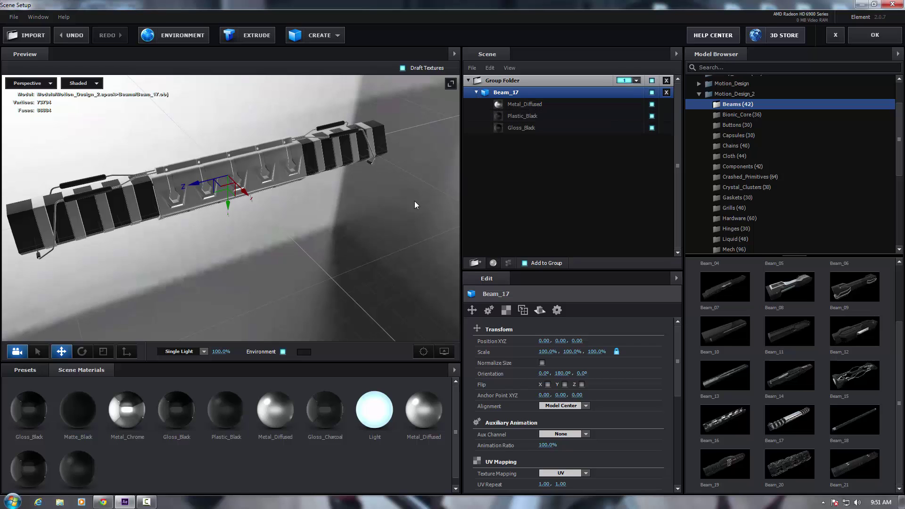
drag(127, 410, 527, 116)
drag(242, 216, 224, 241)
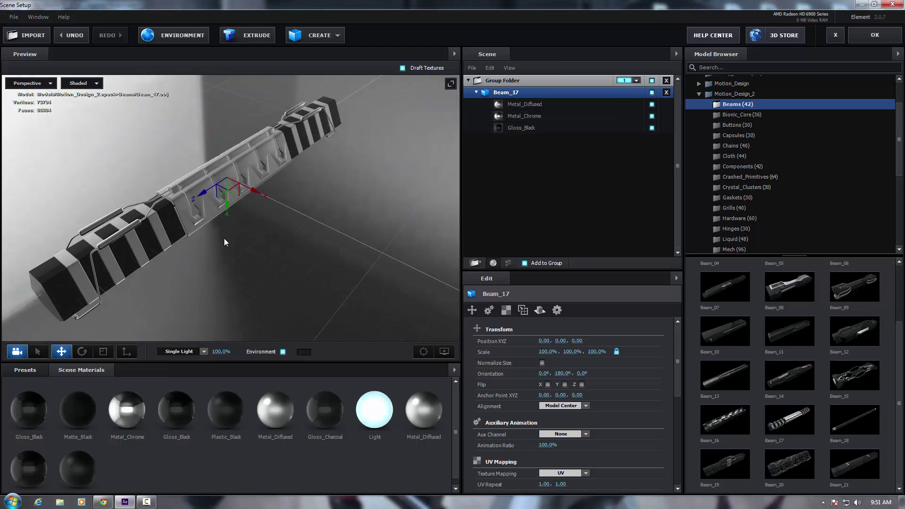
Step: Replace Beam_17's Gloss_Black material with metal_bronze_raw from the Pro_Shaders_2 Metal presets, and delete the beam after inspecting it
click(33, 369)
click(36, 414)
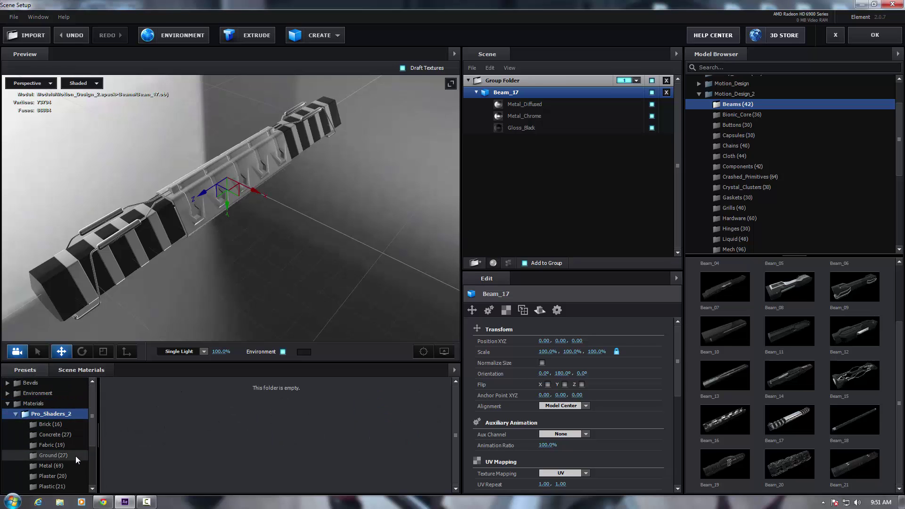
click(63, 464)
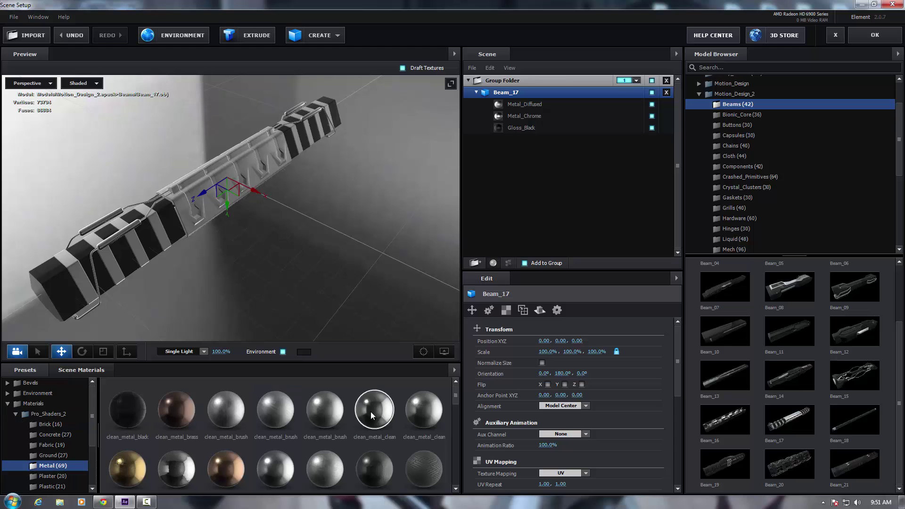
scroll(370, 412, down, 3)
drag(375, 398, 519, 124)
drag(194, 222, 124, 210)
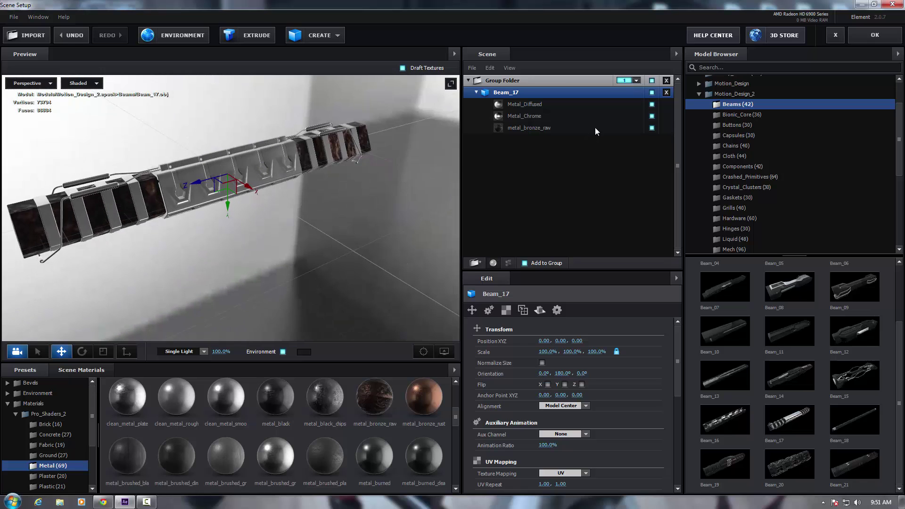
click(666, 92)
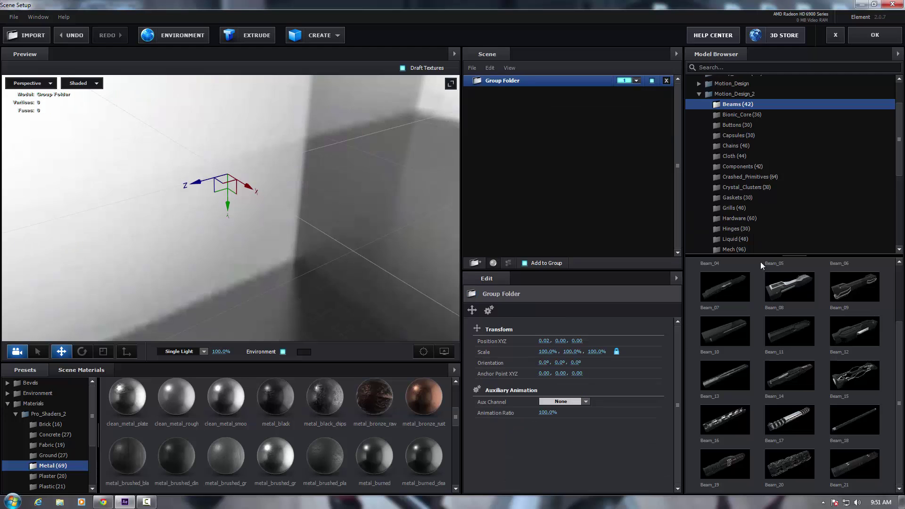
Step: Browse the models in the Bionic_Core, Buttons and Capsules categories of Motion_Design_2
click(740, 118)
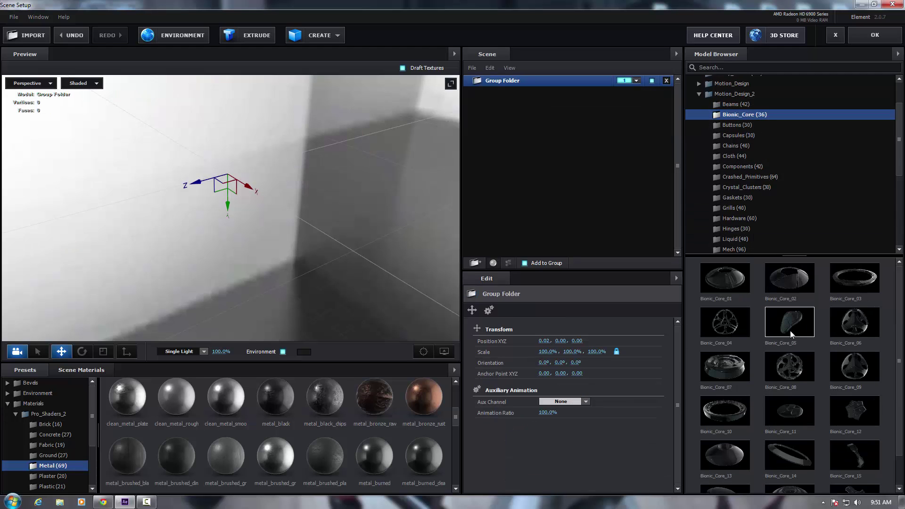
scroll(816, 366, down, 1)
scroll(815, 366, up, 1)
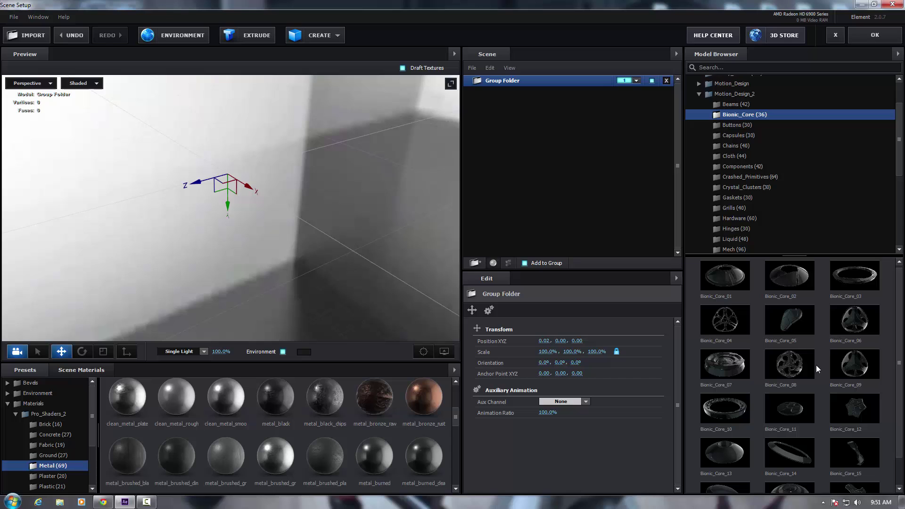
click(735, 124)
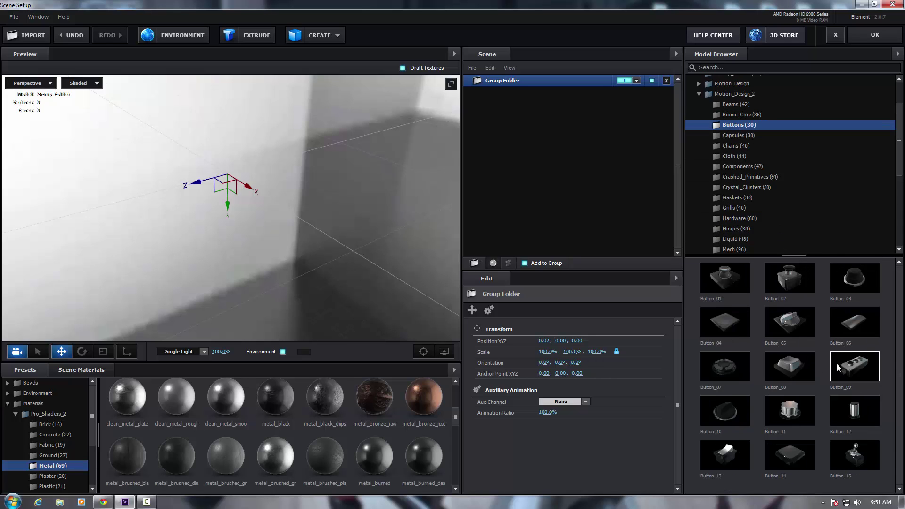
click(732, 136)
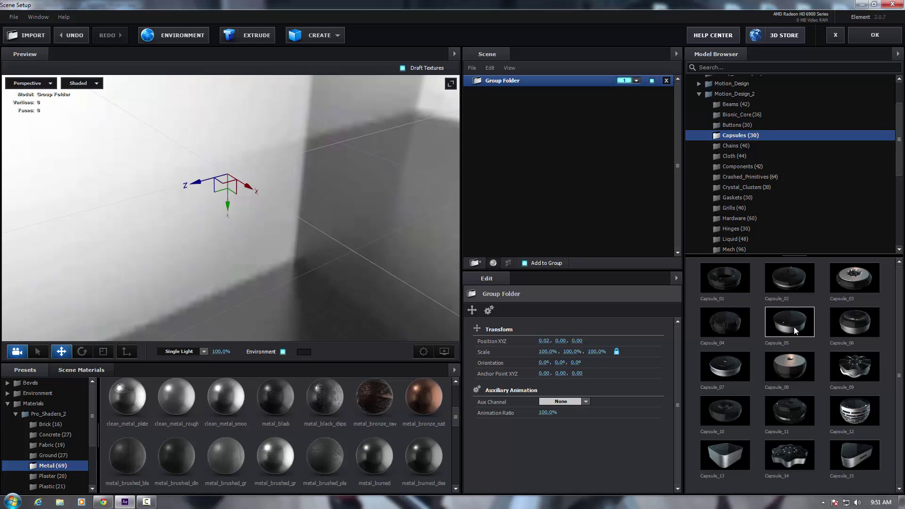
Step: Browse the Chains and Cloth categories, try out the Cloth_04 model in the scene, and delete it after inspecting it
click(730, 146)
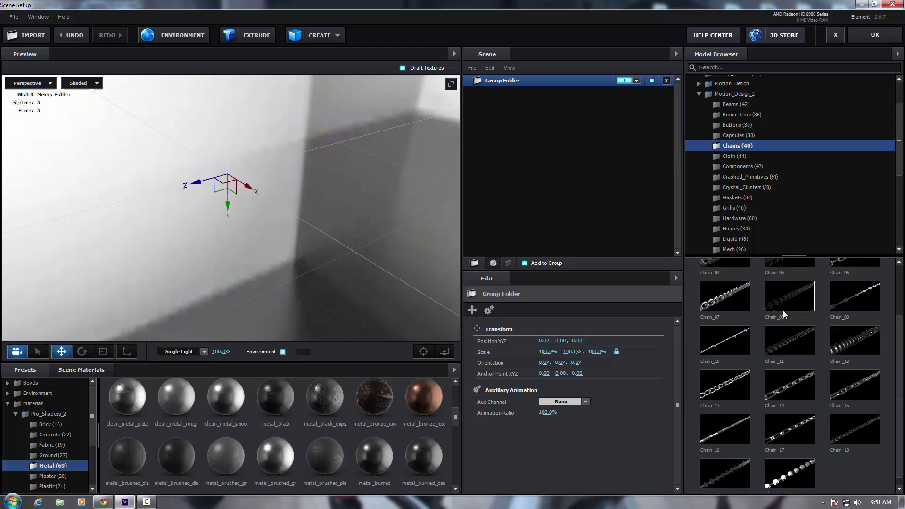
click(725, 155)
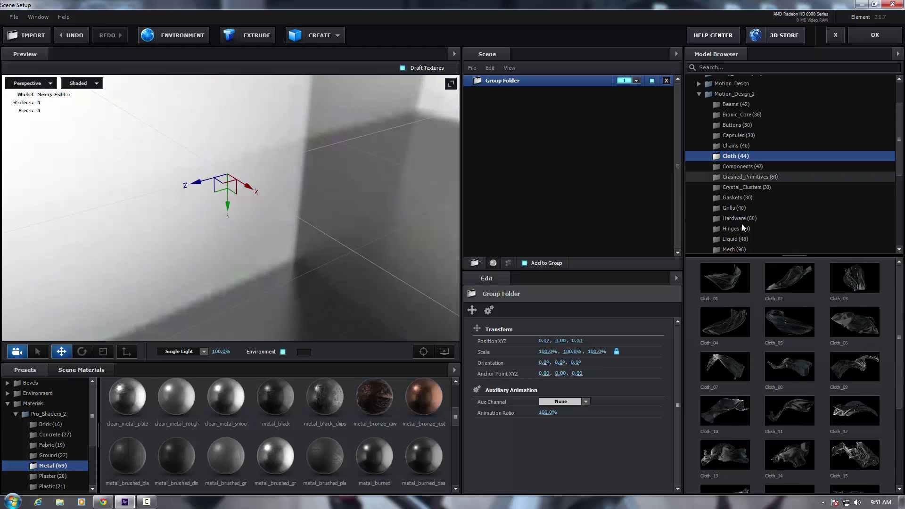
click(725, 323)
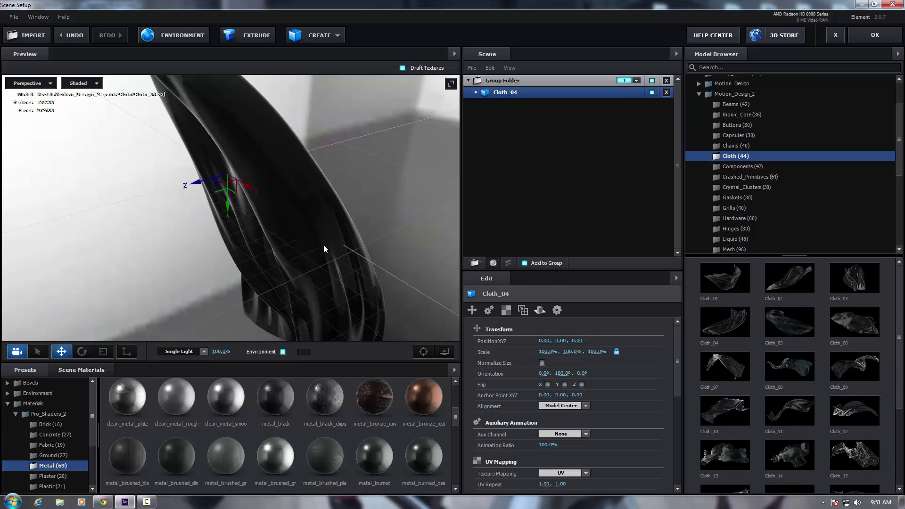
drag(324, 244, 250, 231)
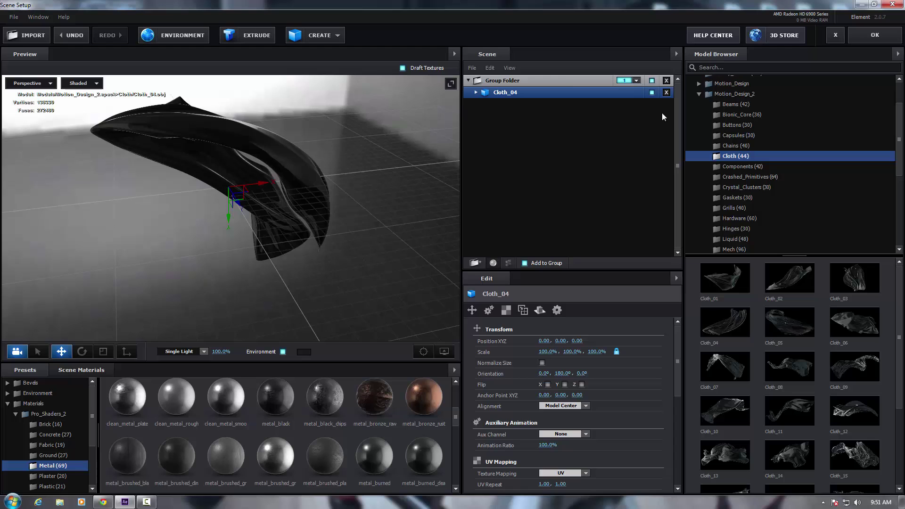
click(666, 92)
Step: Try out the Component_01 model from the Components category in the scene and delete it after inspecting it up close
click(740, 166)
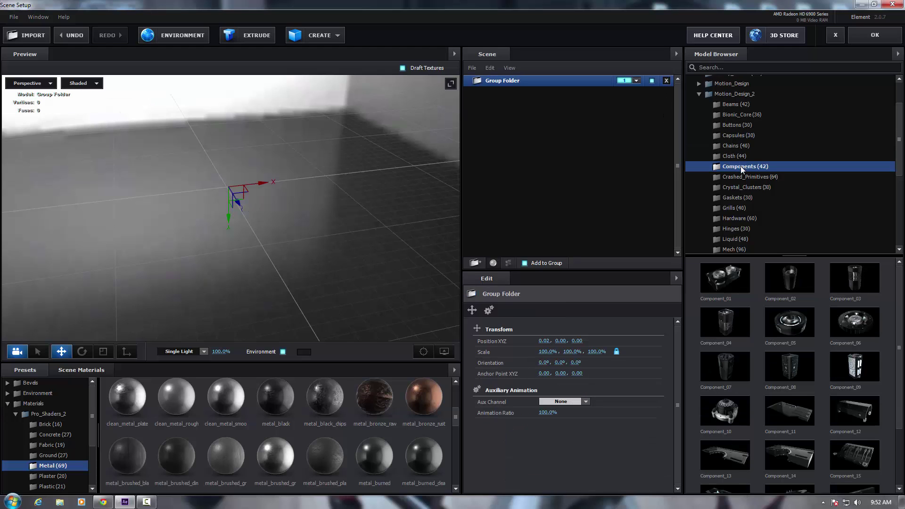
click(729, 273)
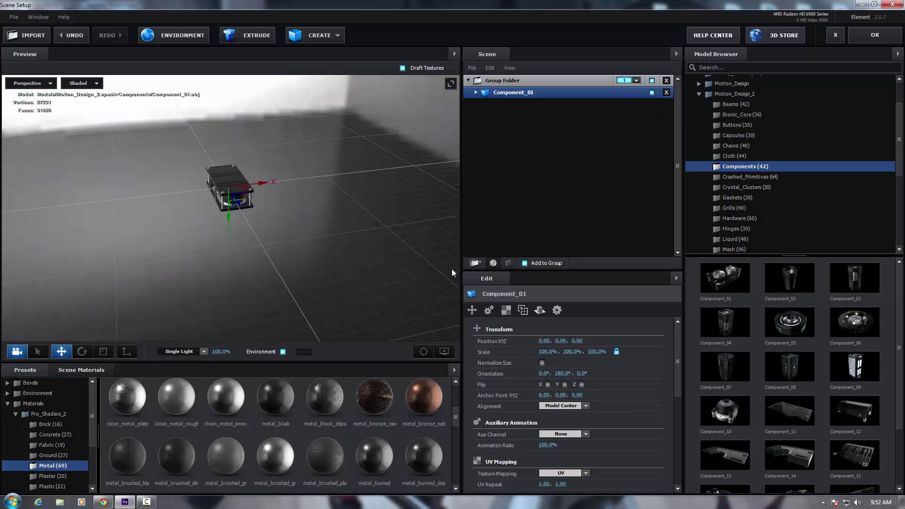
scroll(286, 239, up, 5)
drag(271, 205, 264, 228)
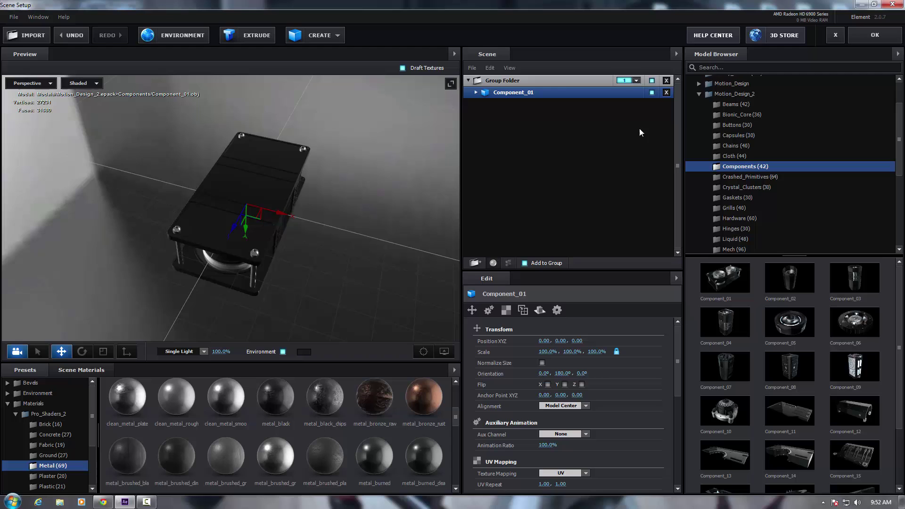
click(666, 92)
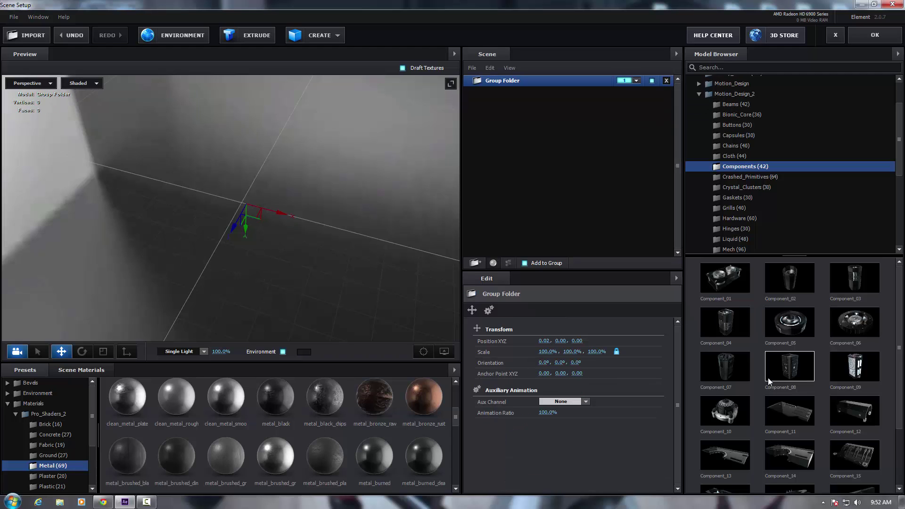
Step: Add the Component_20 model from the Components category to the scene and inspect the lights on its underside
scroll(768, 380, down, 2)
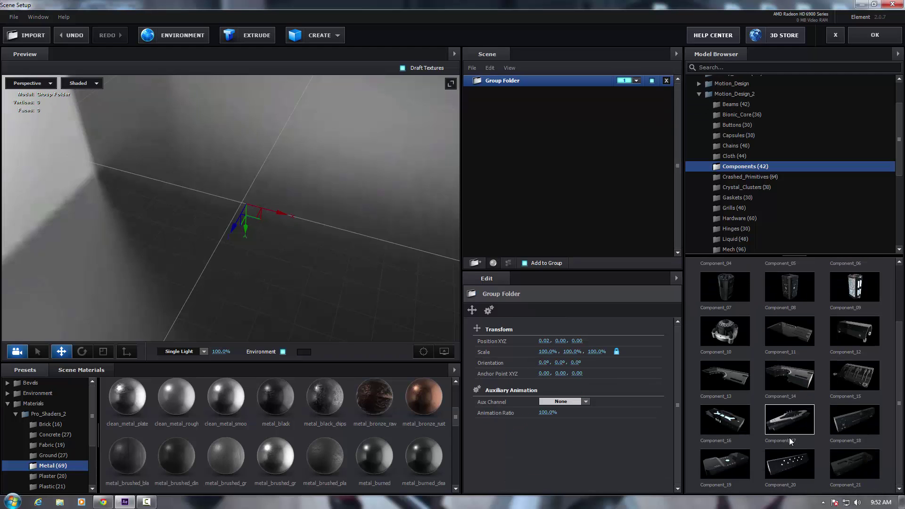
click(788, 467)
drag(275, 243, 319, 216)
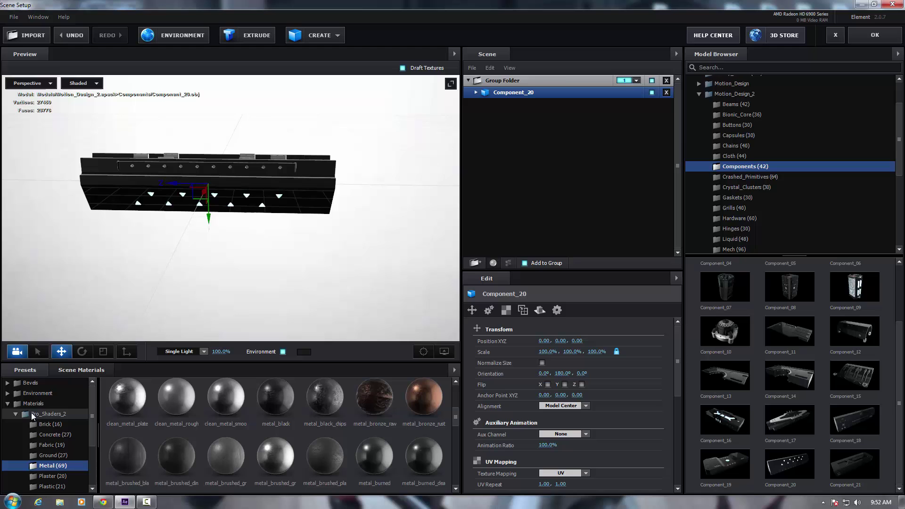
scroll(210, 258, up, 2)
scroll(210, 258, up, 2)
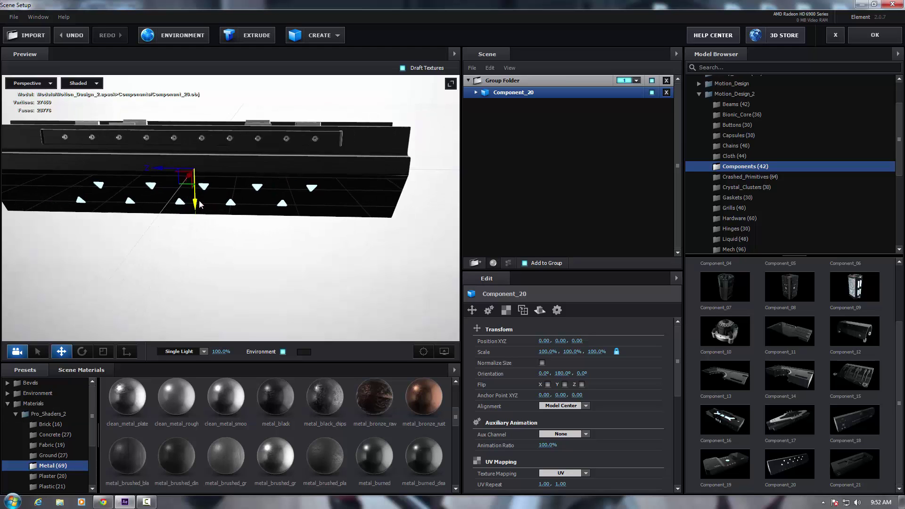
drag(199, 200, 207, 204)
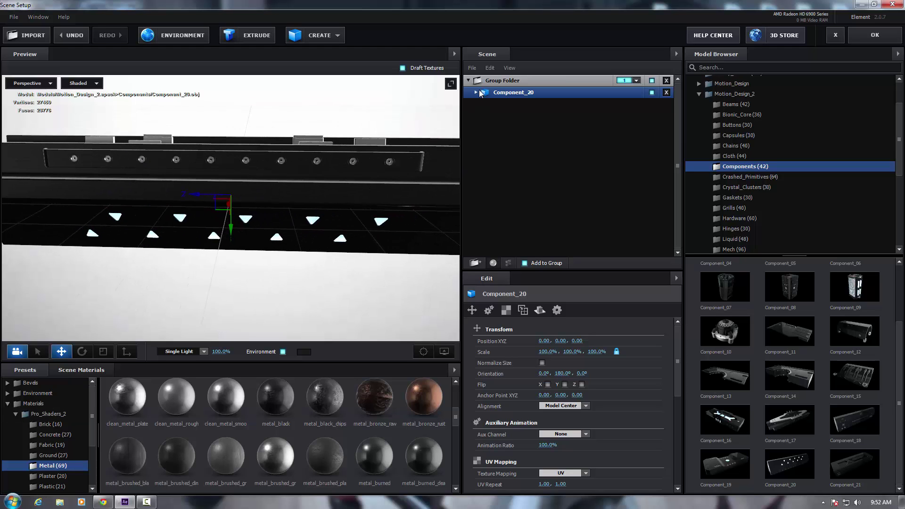
Step: Replace Component_20's Light material with Bright_Light from the Physical material presets and inspect the model from another angle
click(476, 92)
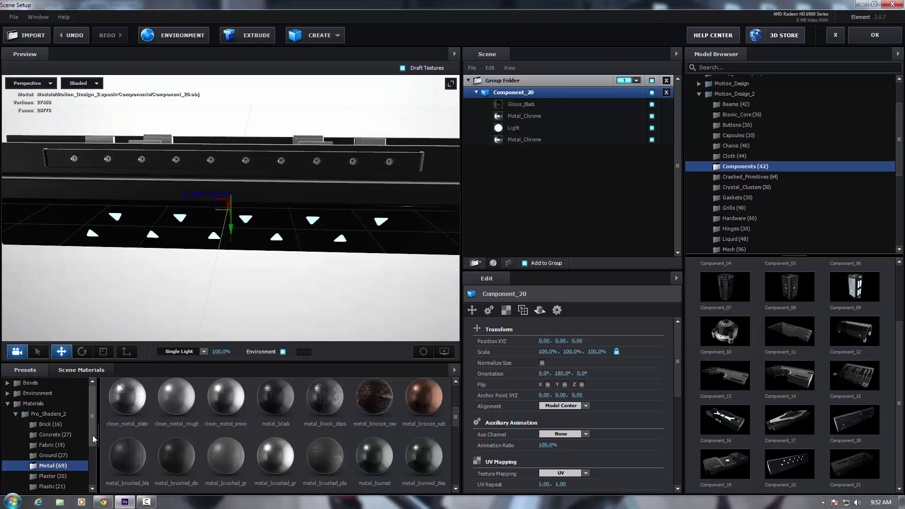
drag(92, 435, 88, 465)
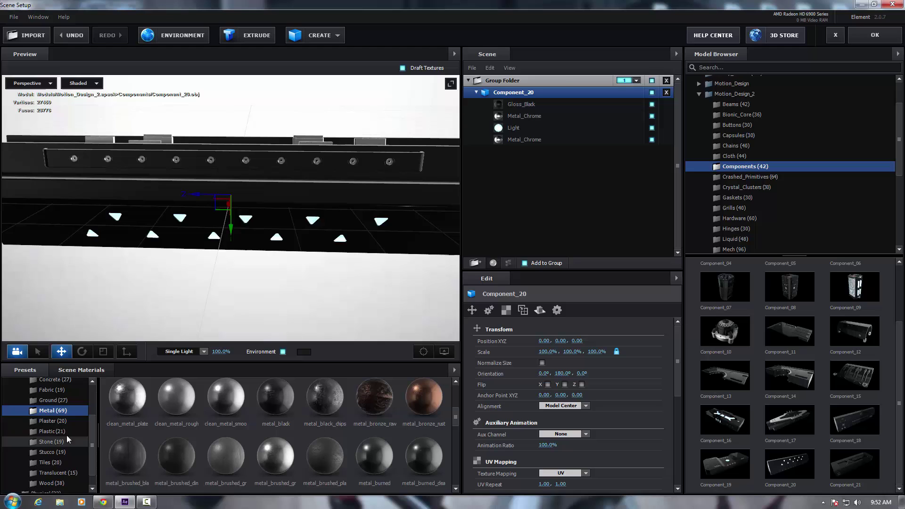
scroll(69, 452, down, 1)
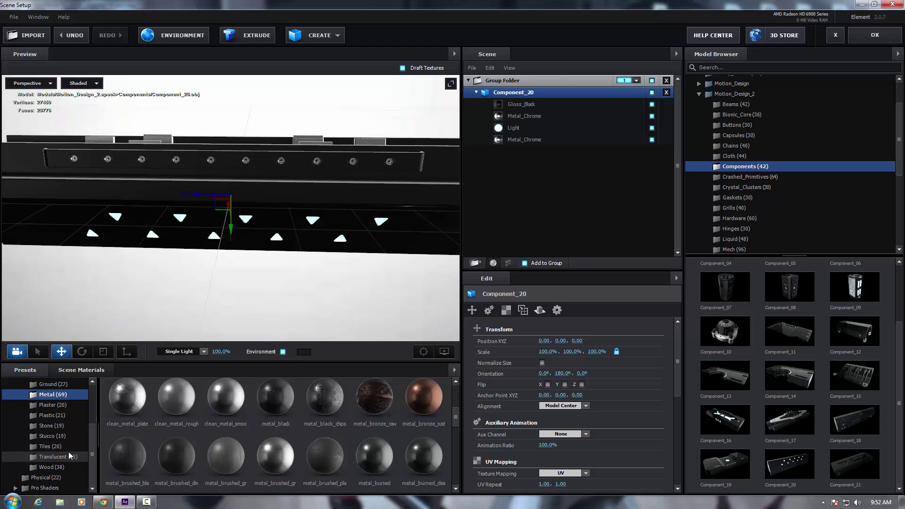
click(29, 477)
drag(267, 421, 518, 127)
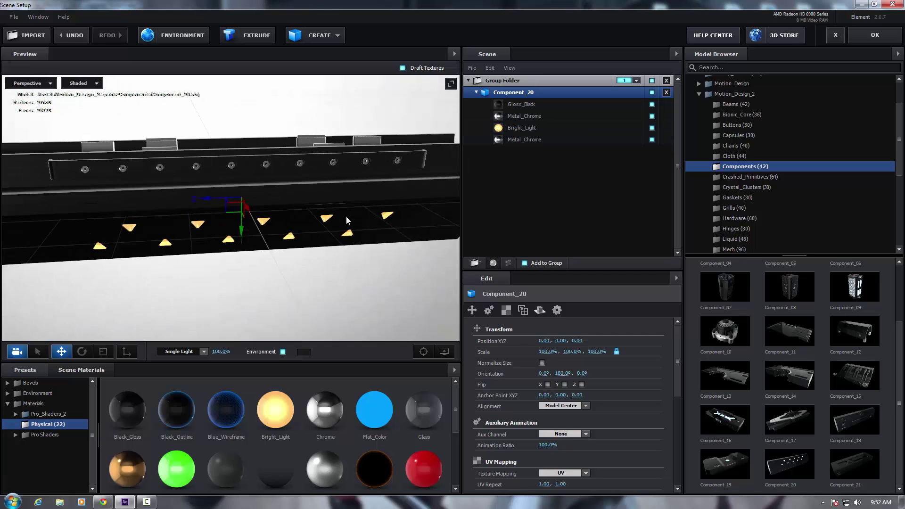
drag(347, 217, 310, 223)
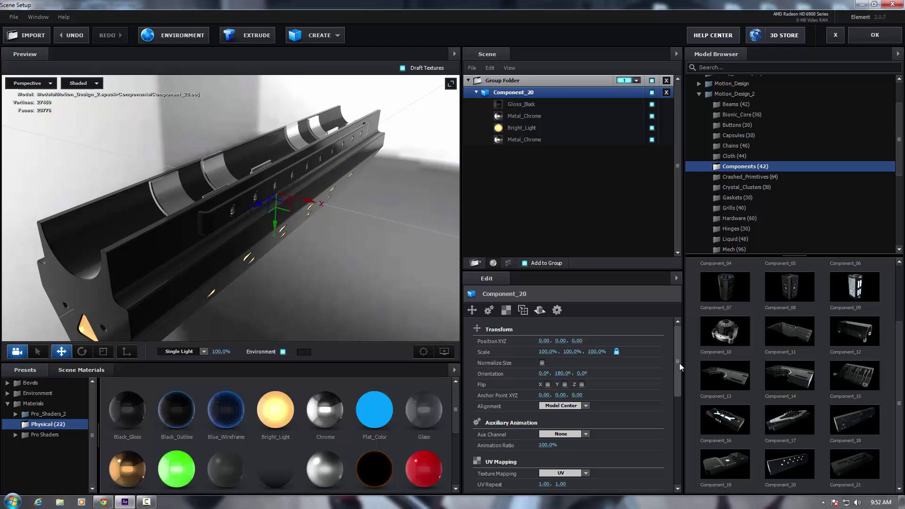
Step: Set the illumination color of Component_20's Bright_Light material to blue 2B9CEB and inspect the lights on its underside
drag(680, 363, 608, 319)
click(486, 313)
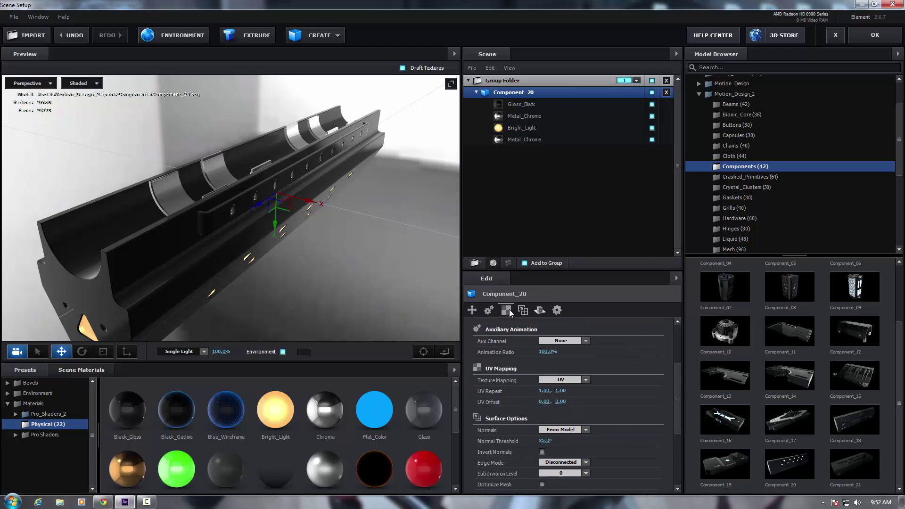
click(506, 310)
click(522, 310)
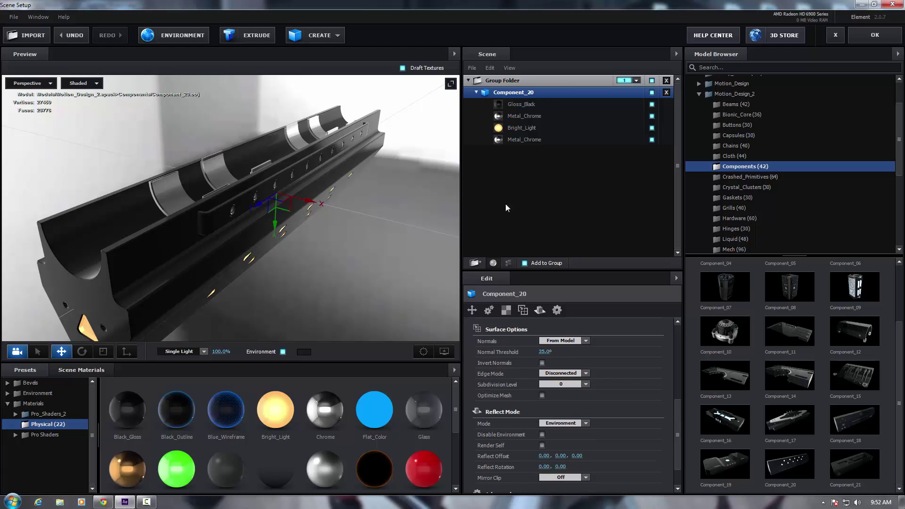
click(511, 132)
scroll(581, 408, down, 5)
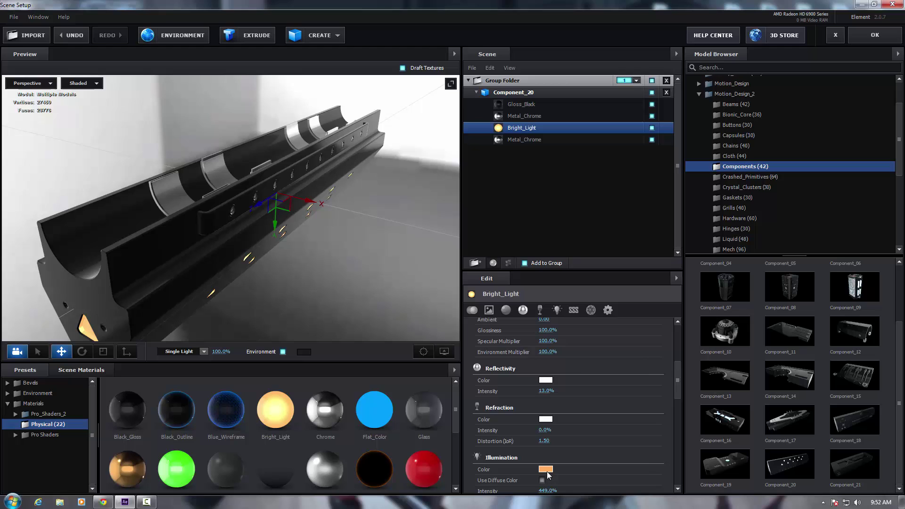
click(546, 469)
click(592, 376)
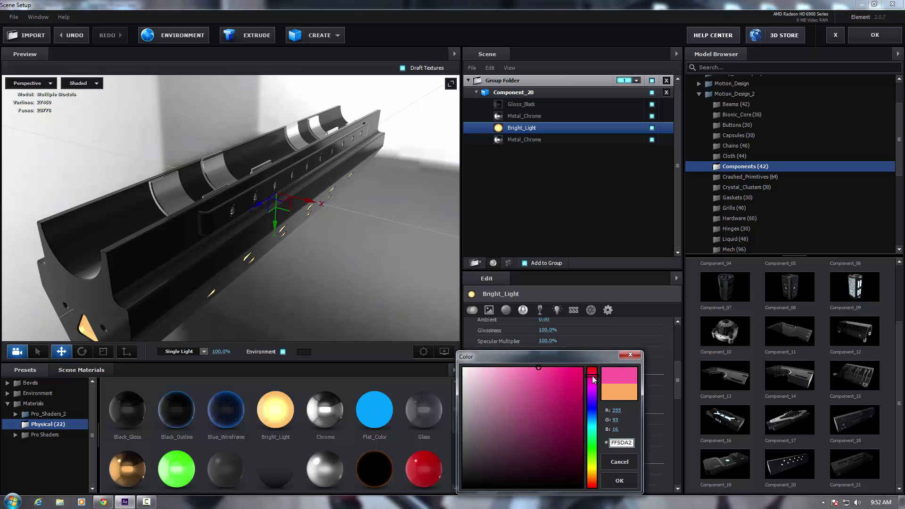
mouse_move(564, 377)
mouse_down()
mouse_move(547, 381)
mouse_move(561, 380)
mouse_up()
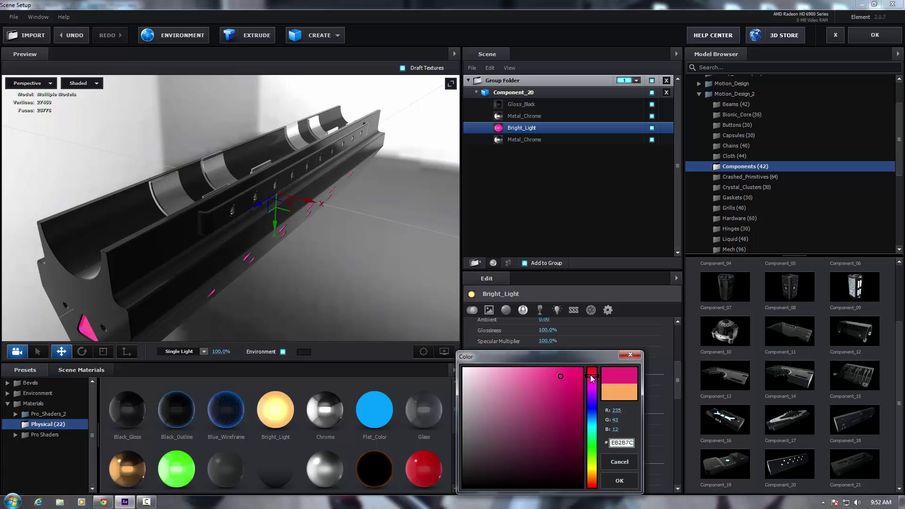
drag(591, 384, 591, 402)
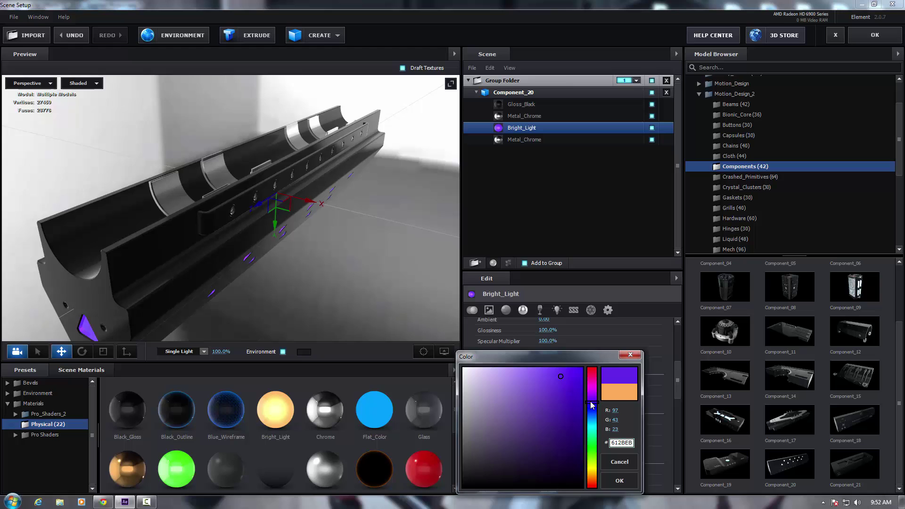
drag(591, 405, 591, 422)
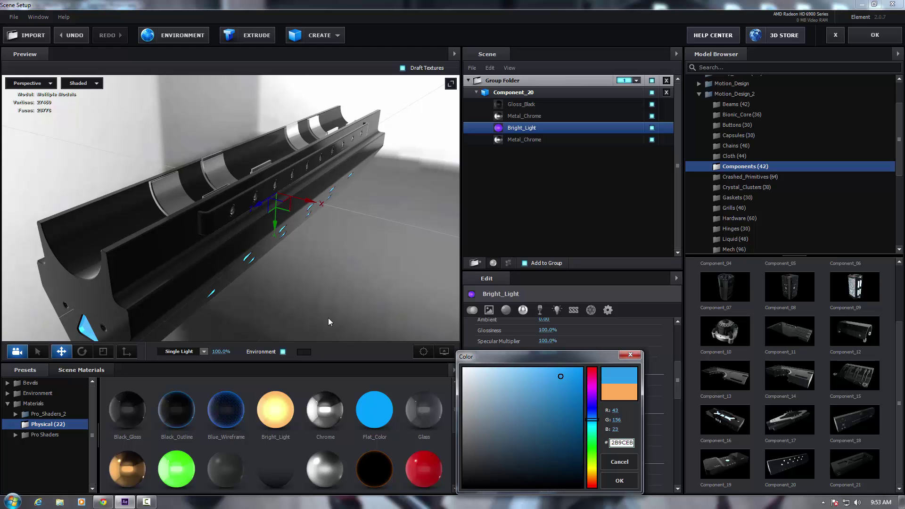
click(619, 481)
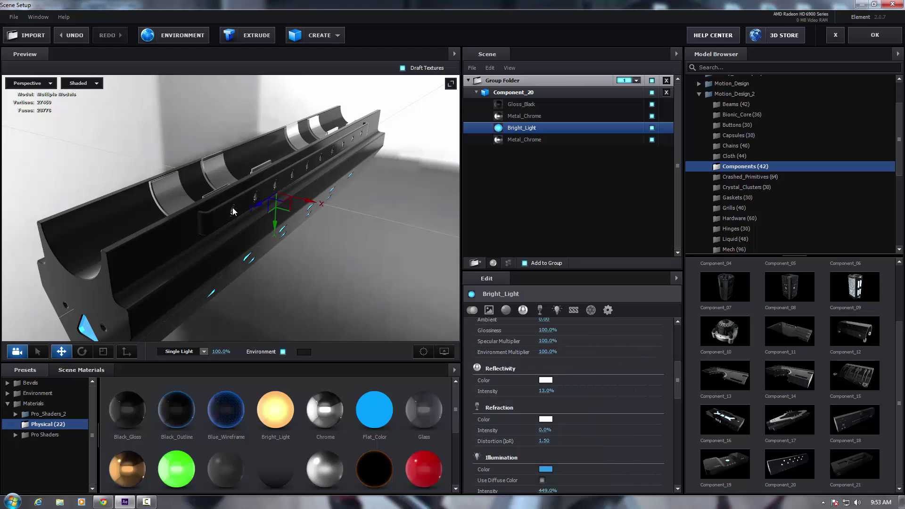
drag(233, 207, 324, 169)
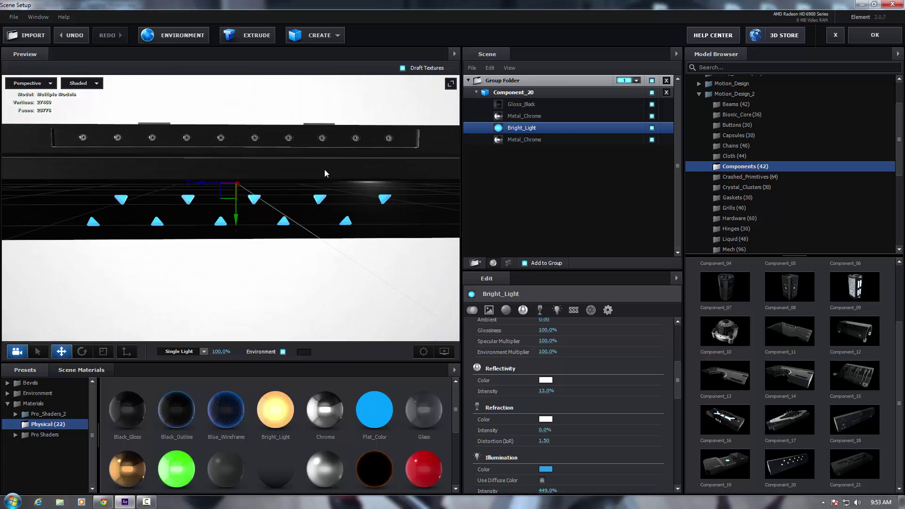
Step: Swap Component_20 for the Component_14 model, inspect it, and delete it from the scene
click(666, 92)
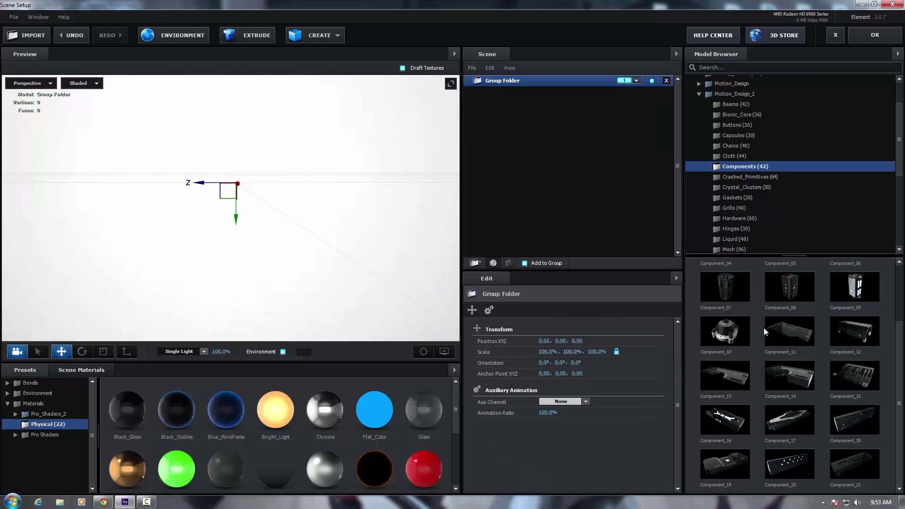
click(790, 366)
drag(284, 159, 354, 179)
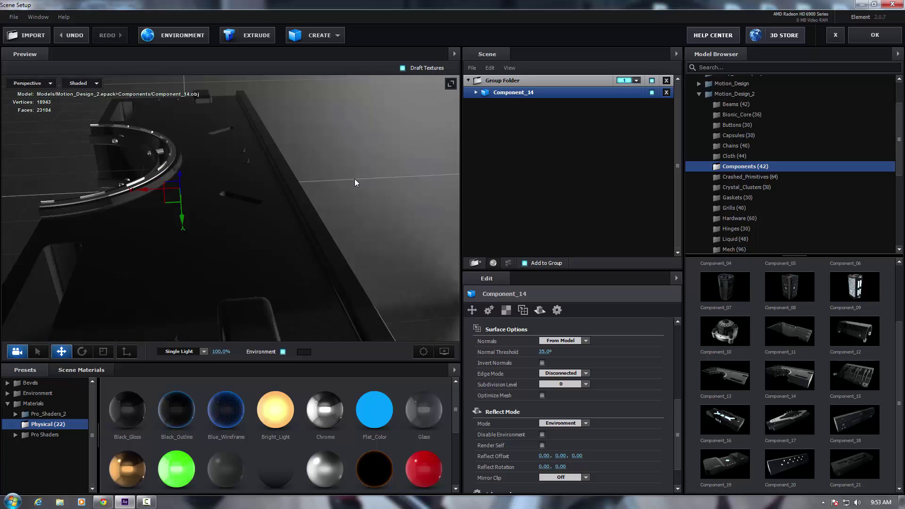
click(667, 93)
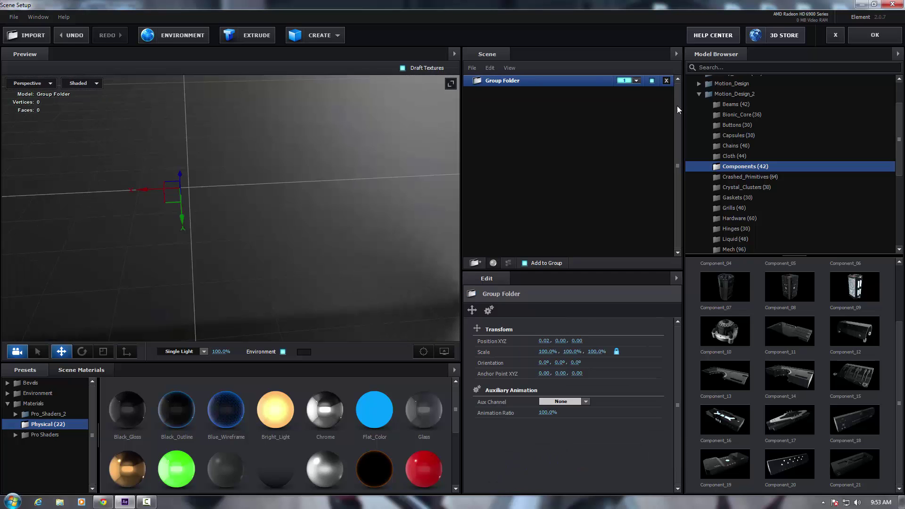
Step: Try out the Crashed_Cylinder_06 model from the Crashed_Primitives category in the scene and delete it after inspecting it
click(748, 178)
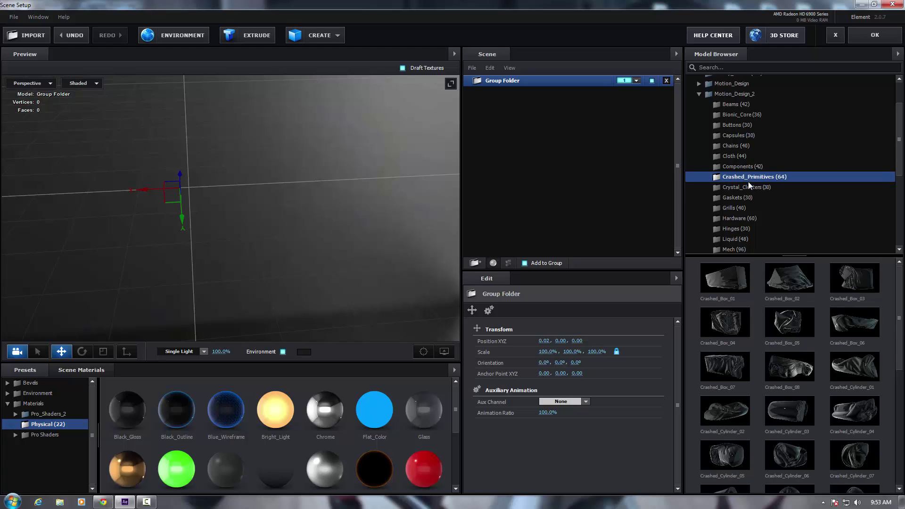
scroll(782, 403, down, 2)
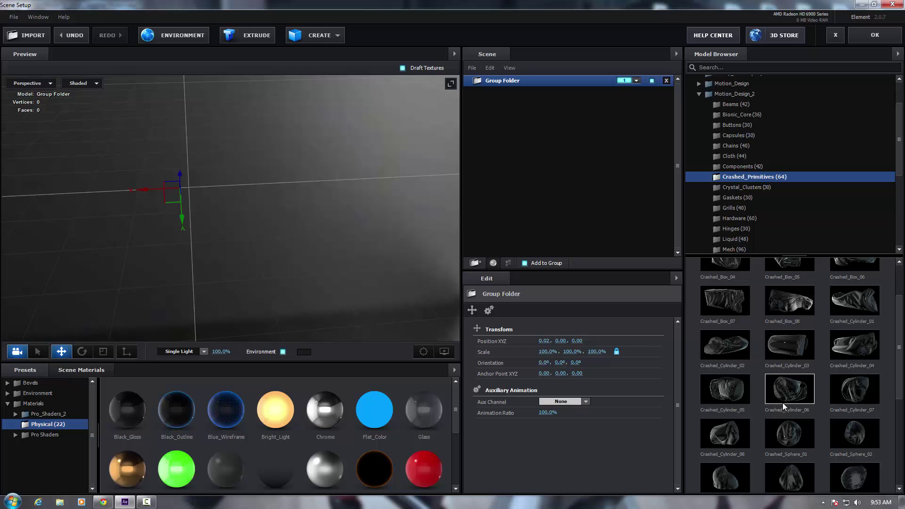
click(782, 397)
drag(245, 256, 231, 193)
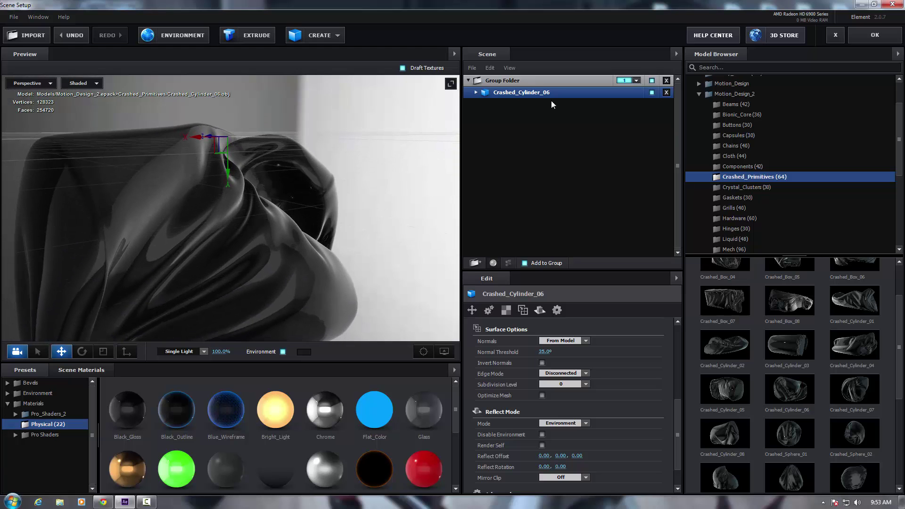
click(666, 93)
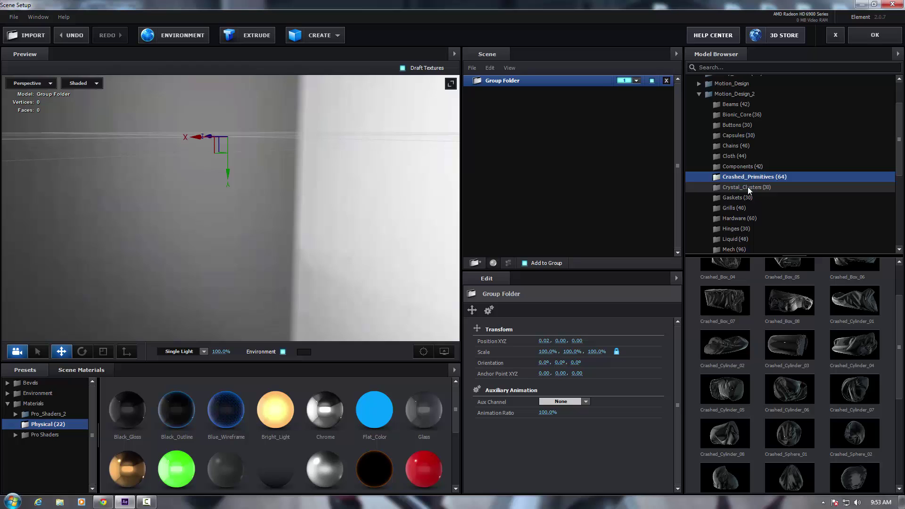
Step: Add the Crystal_11 model from the Crystal_Clusters category to the scene and inspect its crystals up close
click(748, 187)
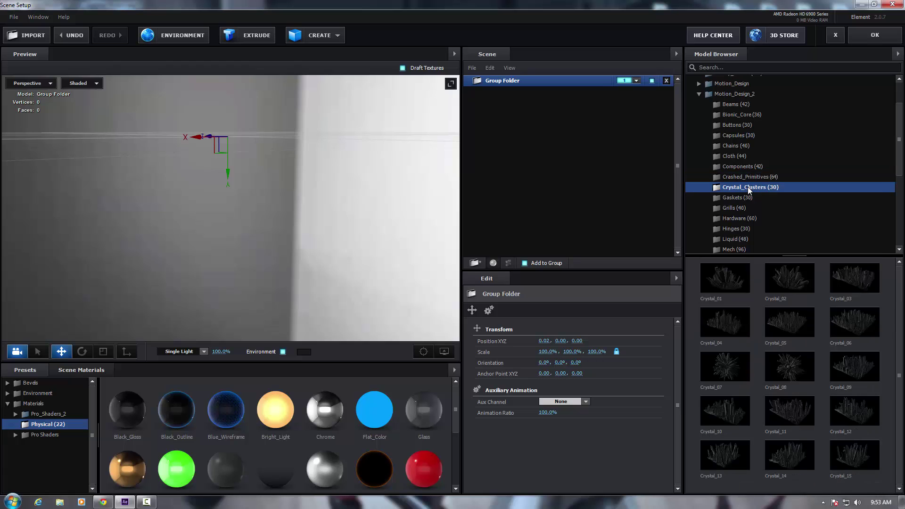
click(798, 414)
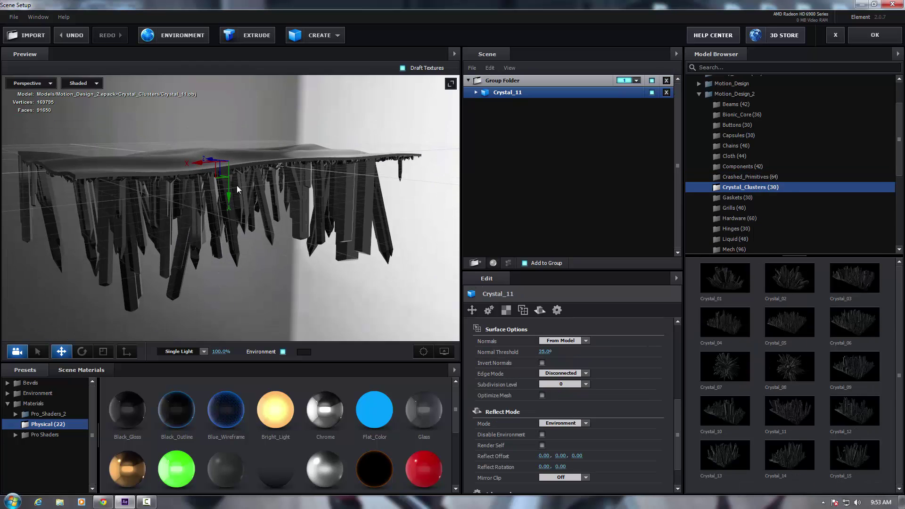
drag(237, 185, 238, 289)
scroll(236, 295, up, 5)
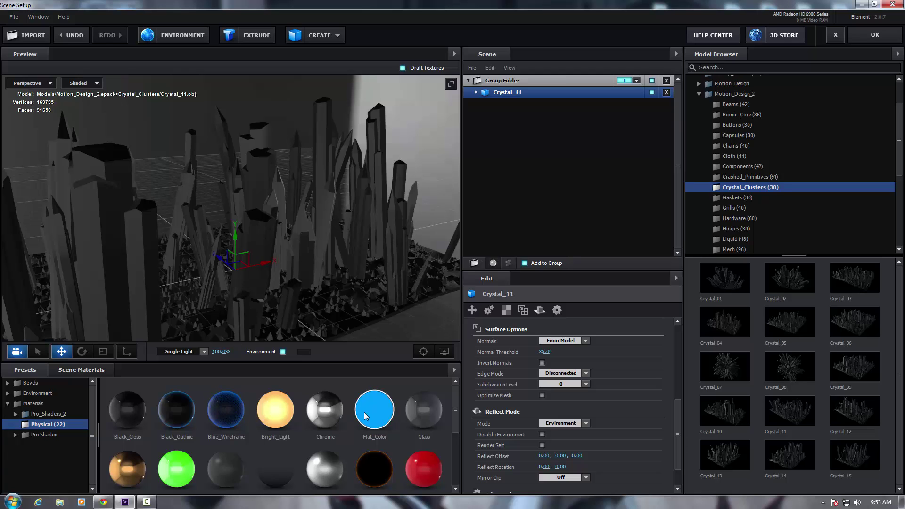
Step: Try the Flat_Color material on Crystal_11's ground and Bright_Light on its crystals, and delete the model after inspecting it
drag(374, 410, 323, 291)
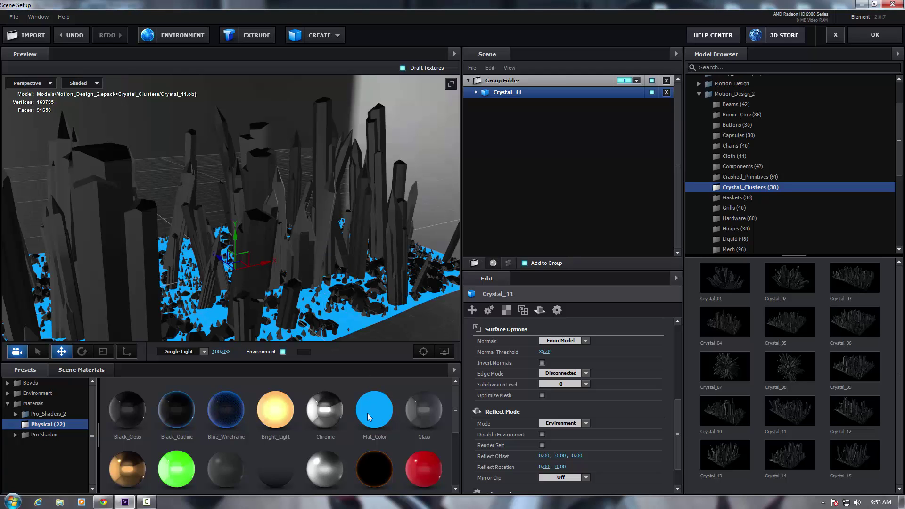
drag(374, 410, 323, 185)
drag(311, 256, 278, 320)
drag(272, 416, 319, 233)
drag(311, 268, 330, 257)
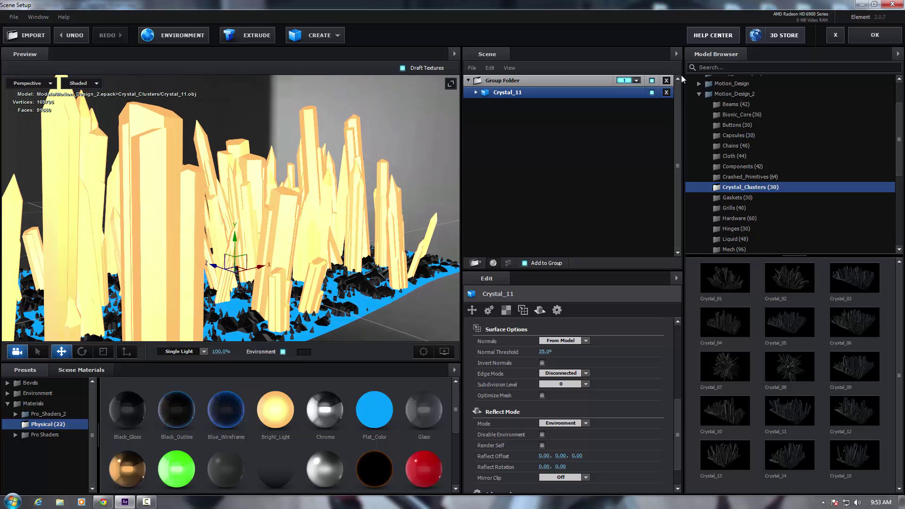
click(666, 93)
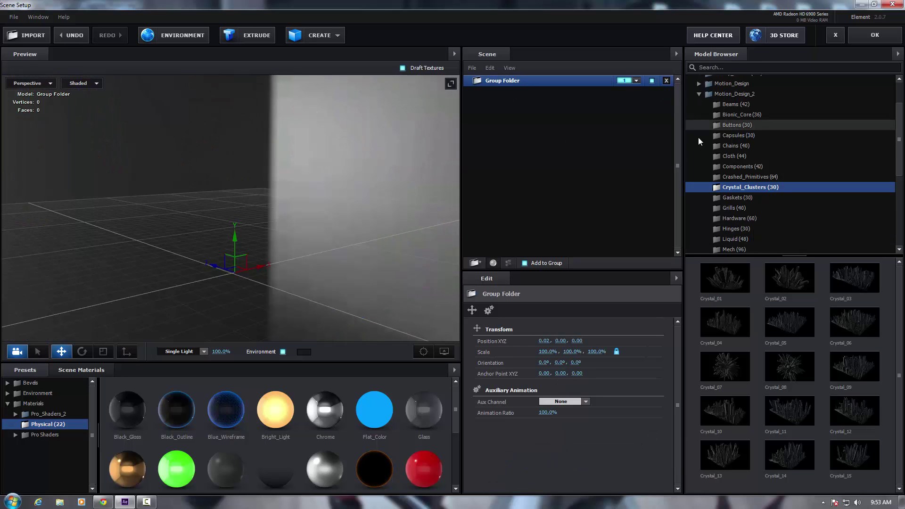
Step: Look through the models in the Gaskets and Grills categories
click(737, 196)
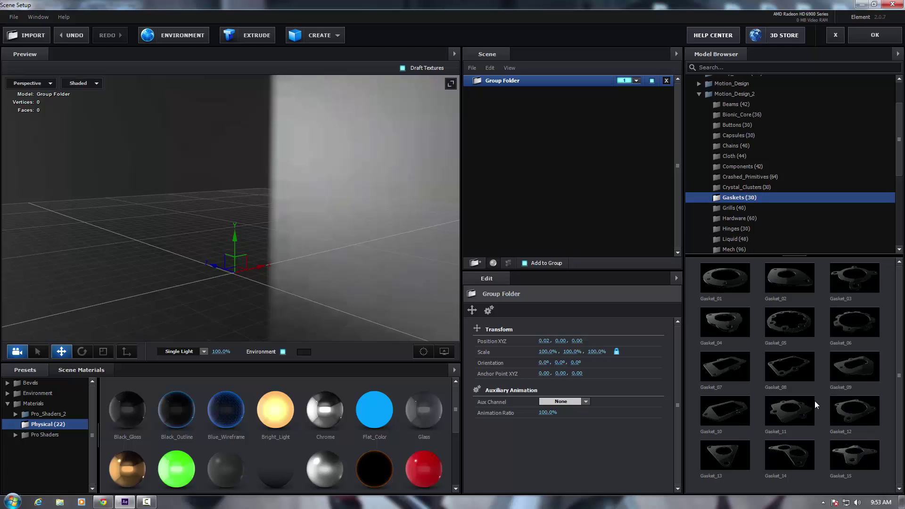
click(722, 207)
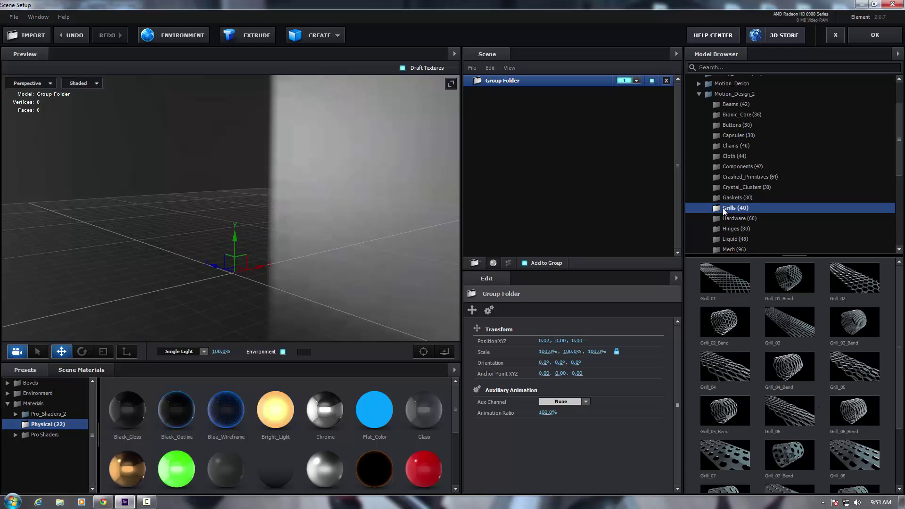
scroll(770, 324, down, 3)
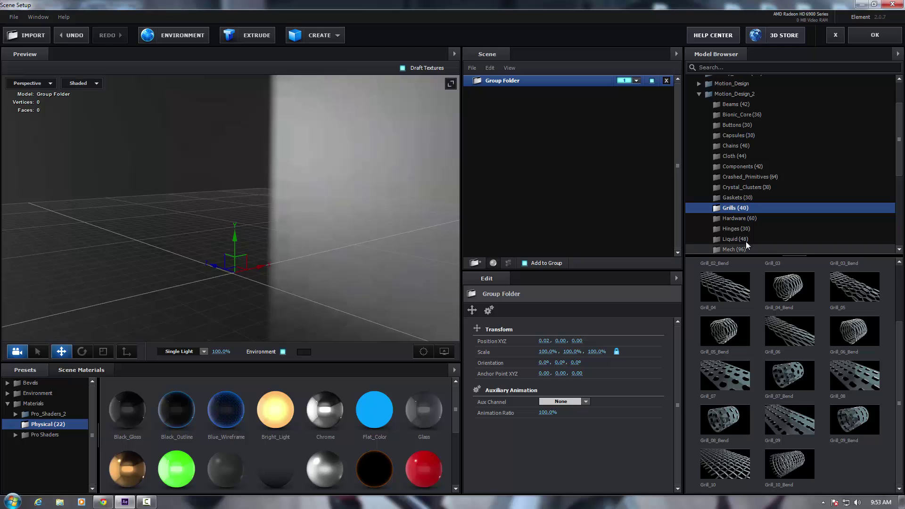
Step: Add the Hardware_20 nut from the Hardware category to the scene and inspect it
click(735, 221)
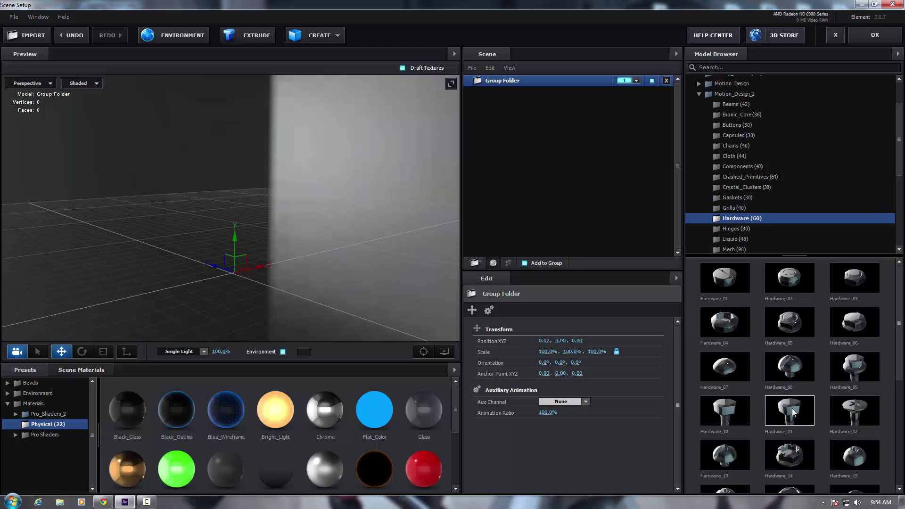
scroll(792, 408, down, 1)
click(789, 444)
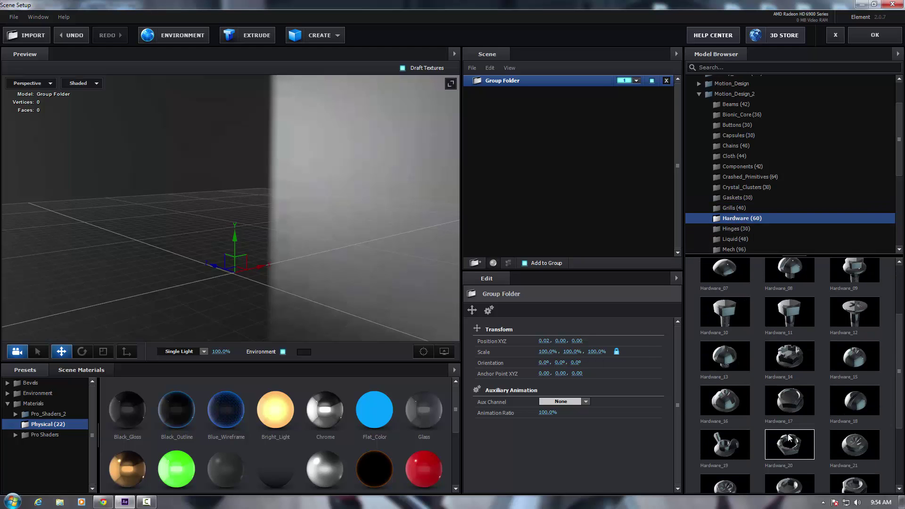
drag(235, 257, 251, 219)
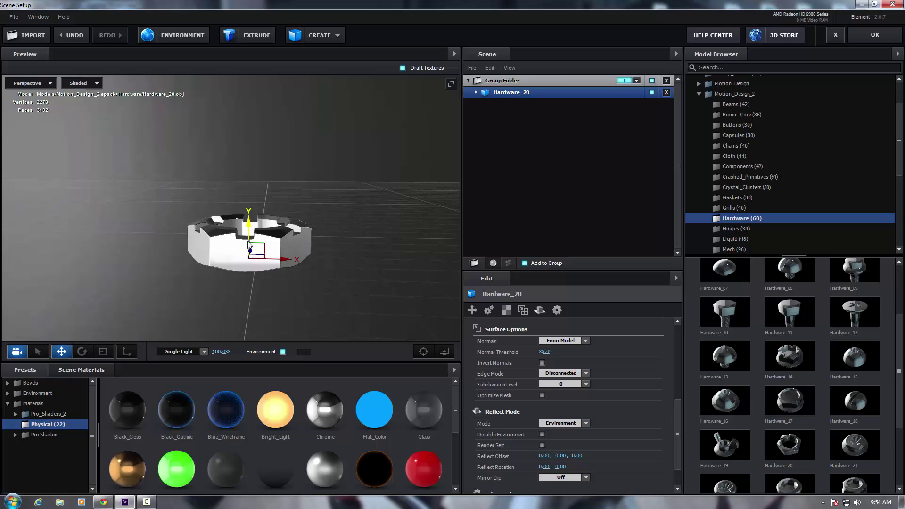
Step: Try the Chrome and Glass materials in place of Hardware_20's Metal_Chrome, and delete the model after inspecting it
click(477, 93)
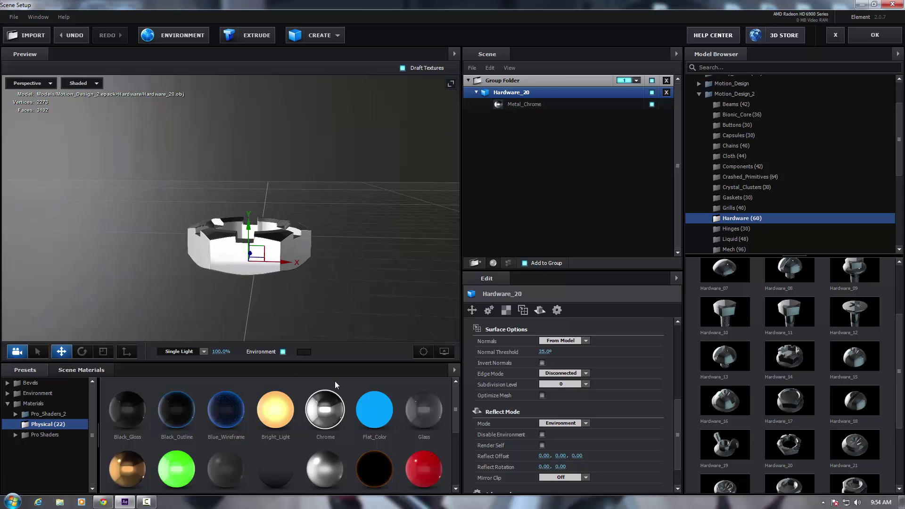
drag(325, 405, 524, 104)
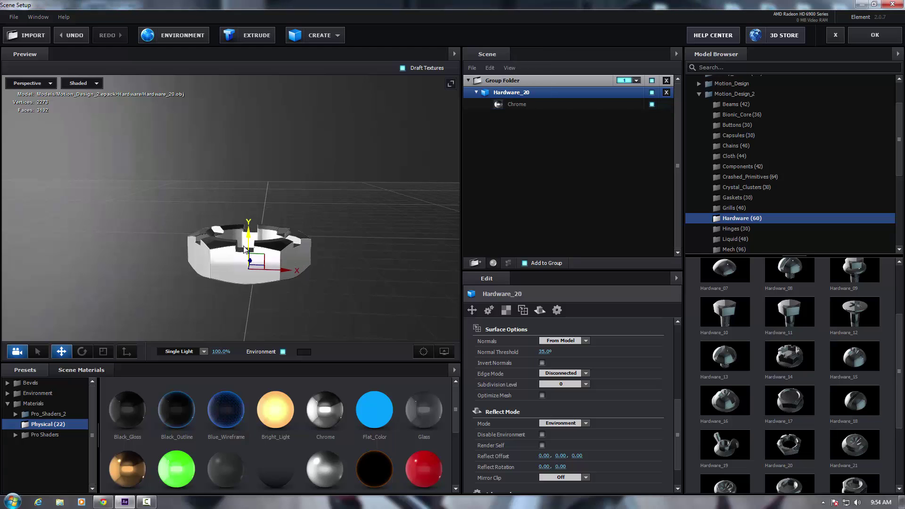
drag(473, 264, 513, 104)
drag(267, 280, 263, 283)
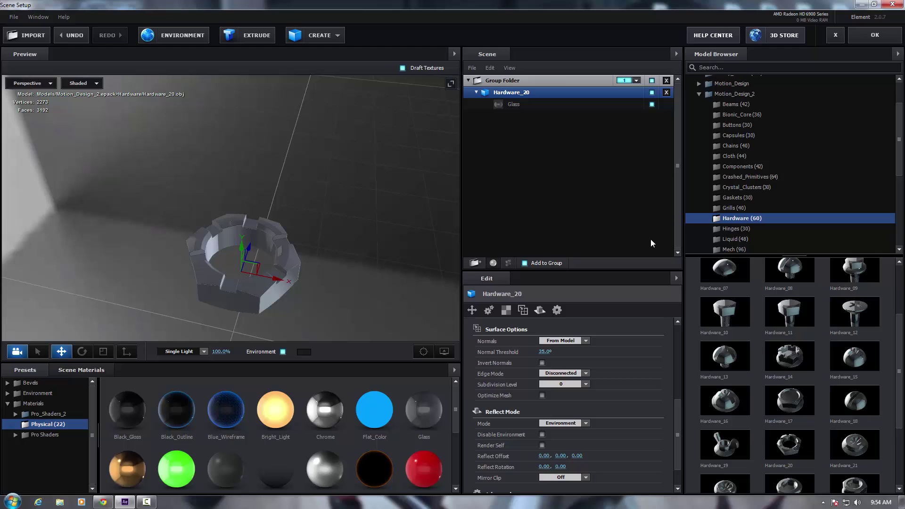
click(666, 92)
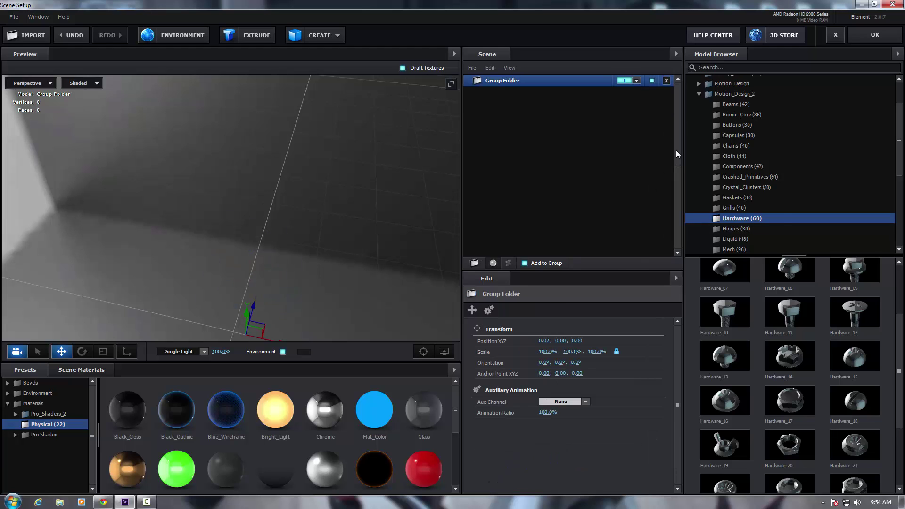
Step: Try out the Hinge_05 model from the Hinges category in the scene and delete it after inspecting it
scroll(780, 205, down, 1)
click(742, 196)
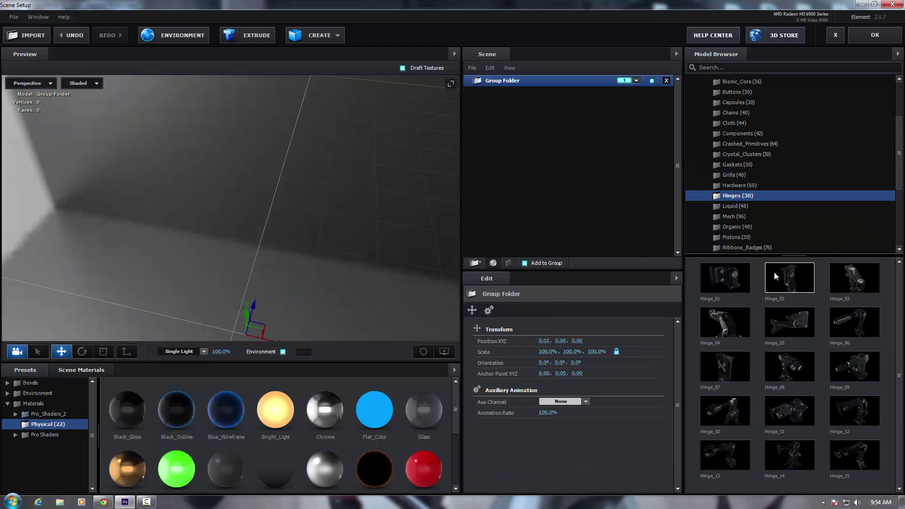
click(776, 323)
drag(234, 242, 130, 254)
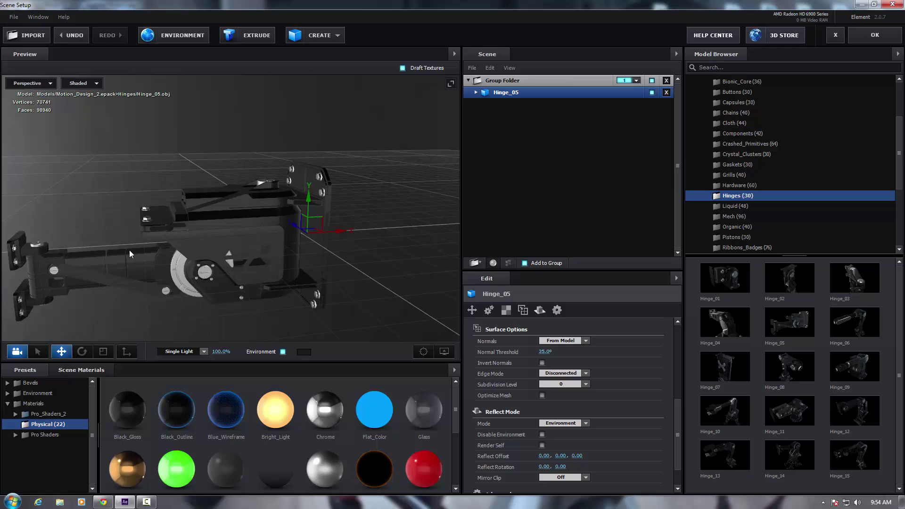
click(666, 93)
Step: Add the Splash_07 model from the Liquid category to the scene and apply the red Physical material to it
click(731, 205)
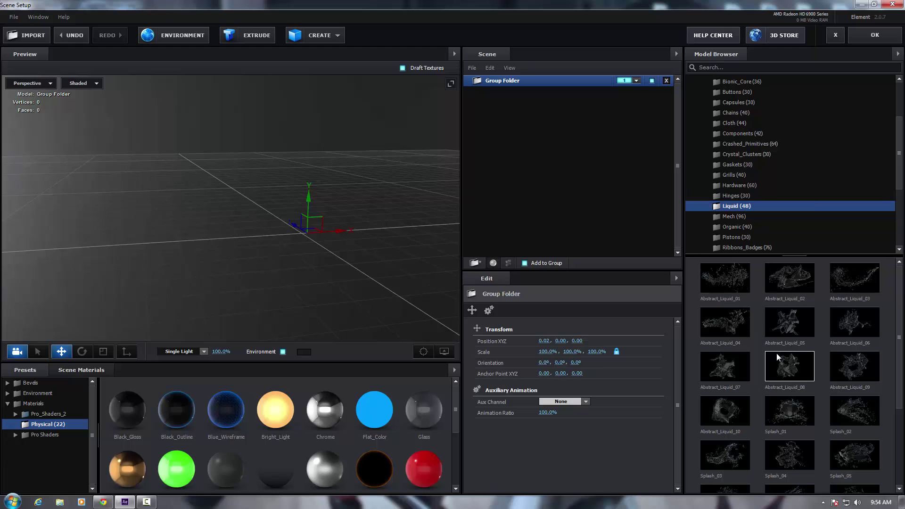
scroll(776, 353, down, 3)
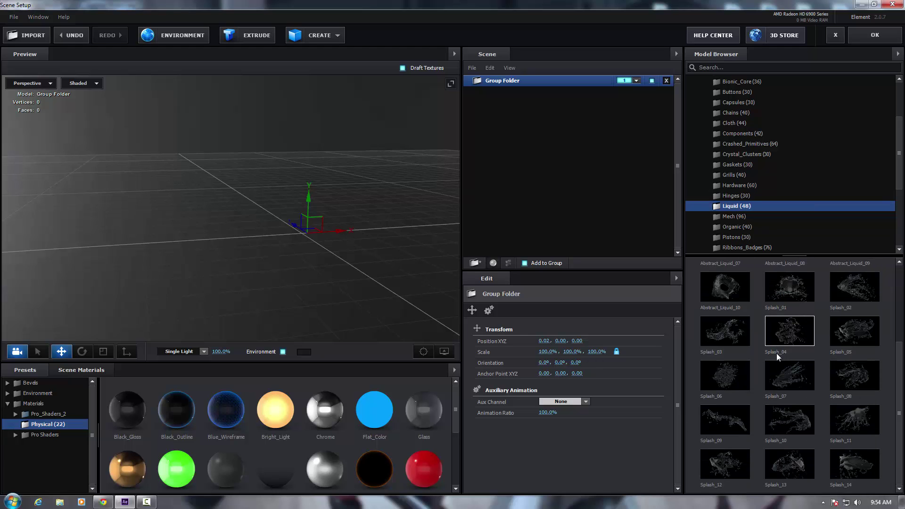
click(792, 373)
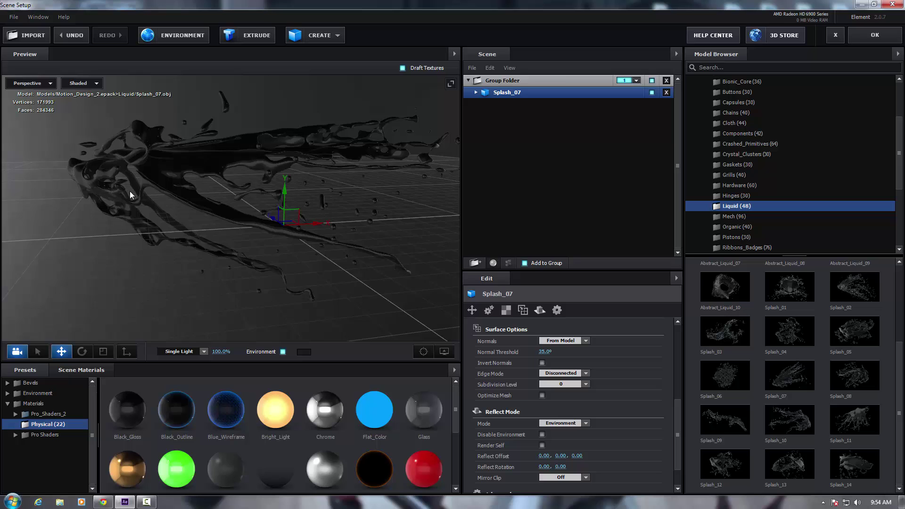
drag(130, 194, 173, 207)
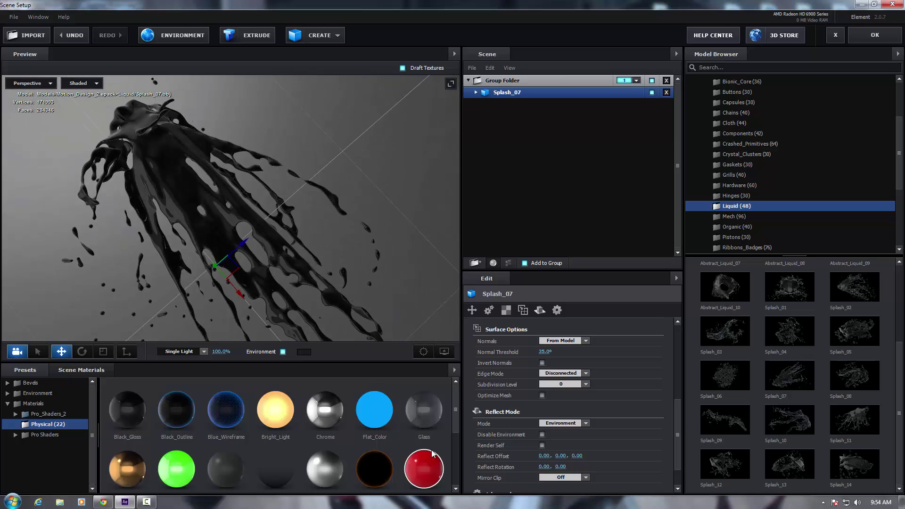
drag(421, 450, 148, 177)
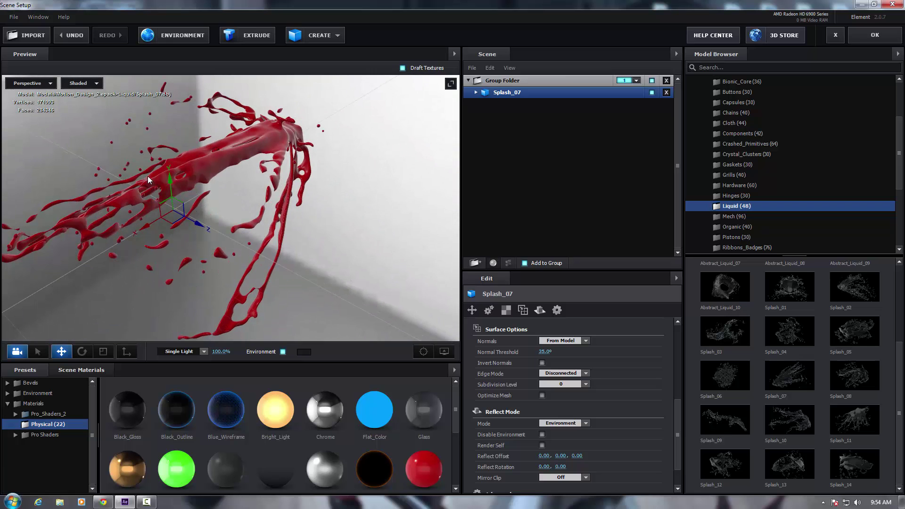
Step: Swap Splash_07 for the Mech_Assortment_11 model from the Mech category and inspect it from another angle
click(734, 214)
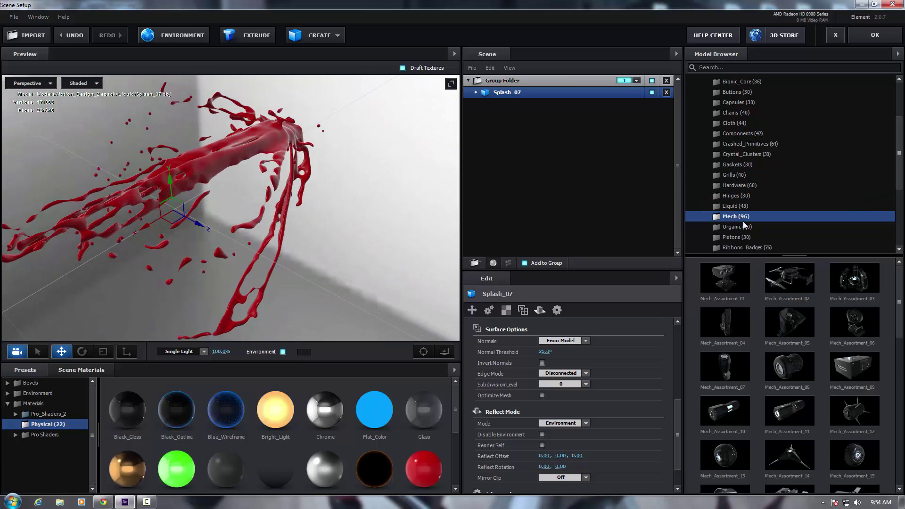
click(666, 92)
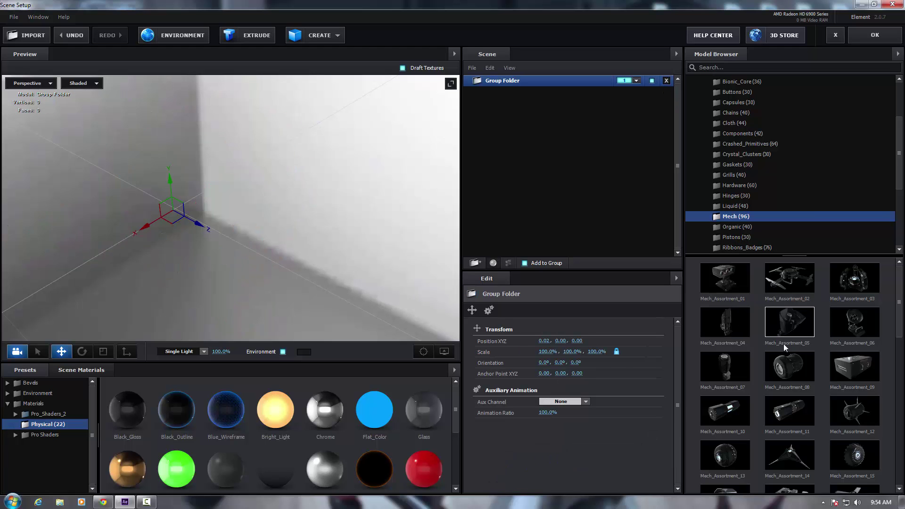
click(807, 403)
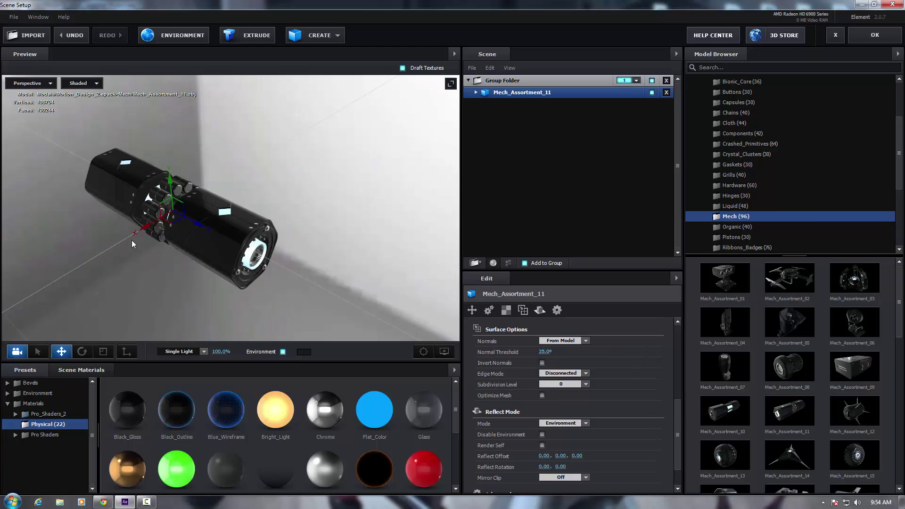
drag(136, 244, 205, 247)
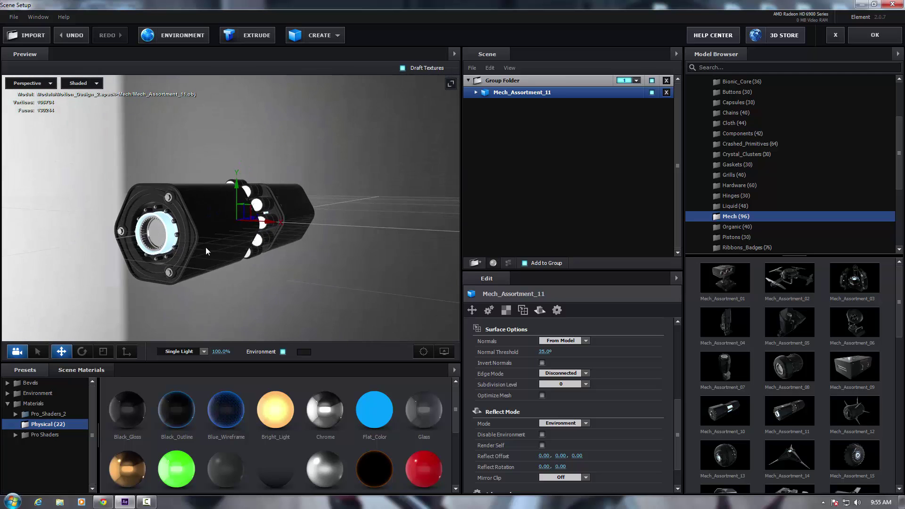
Step: Replace both Light materials of Mech_Assortment_11 with the Bright_Light preset and inspect the model's glowing parts
click(476, 92)
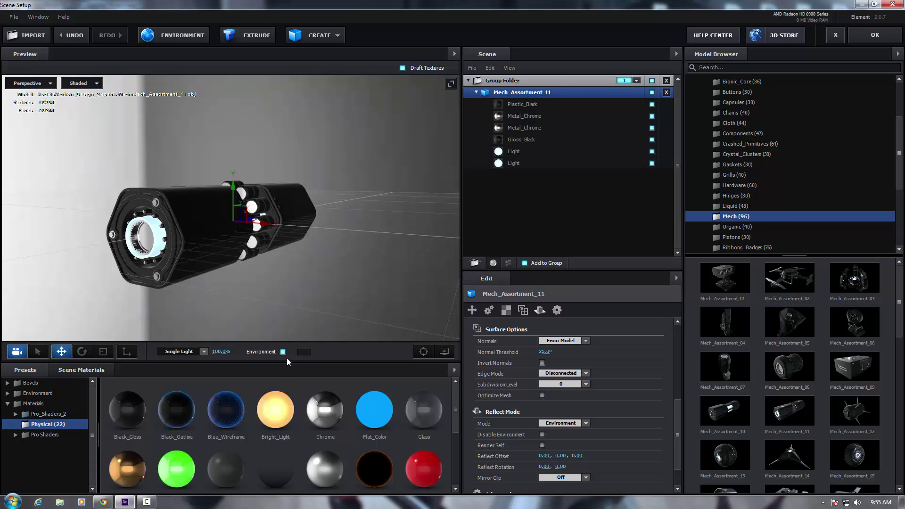
drag(277, 414, 500, 152)
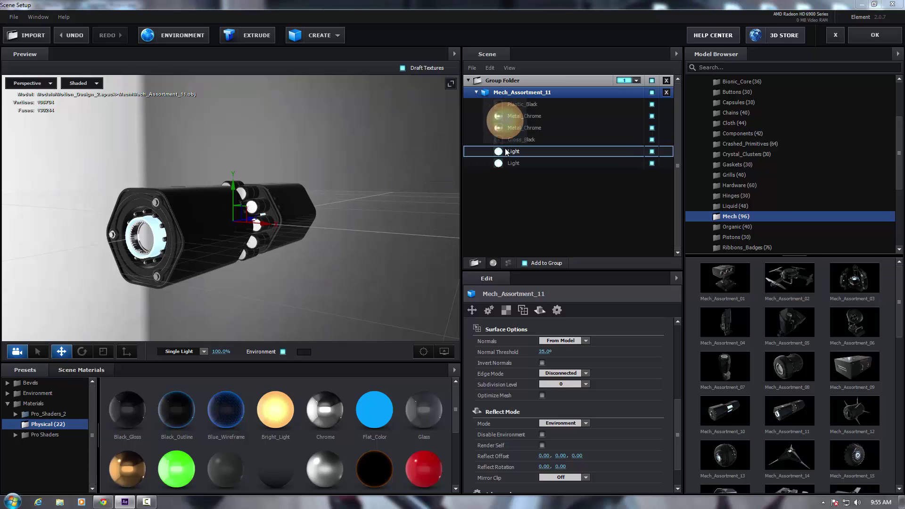
drag(312, 200, 257, 242)
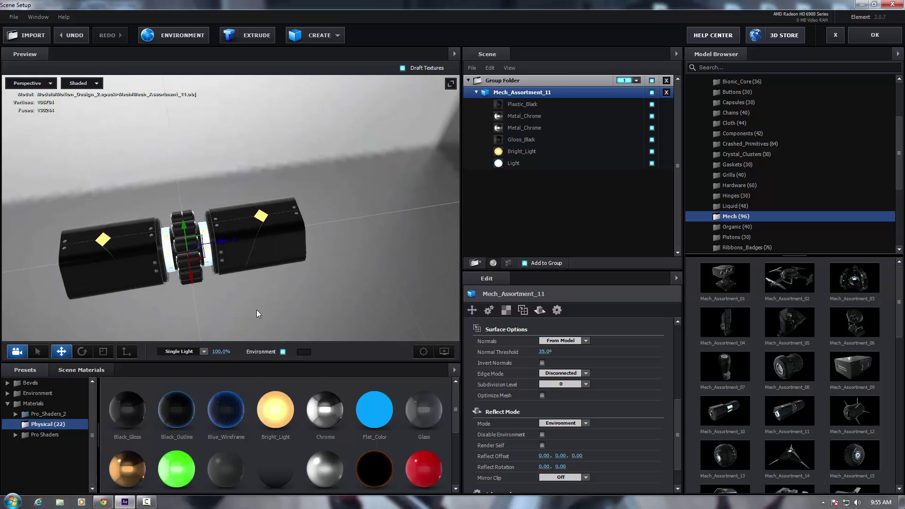
drag(336, 335, 507, 163)
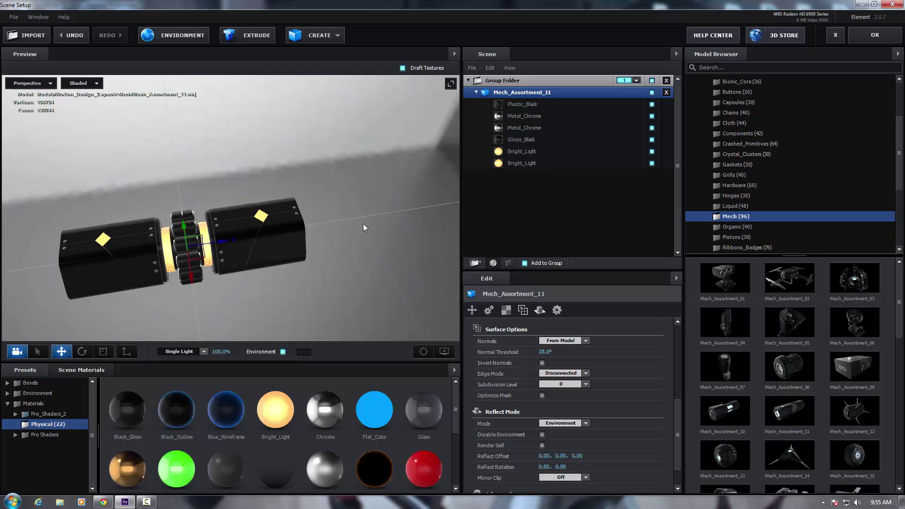
drag(363, 223, 252, 210)
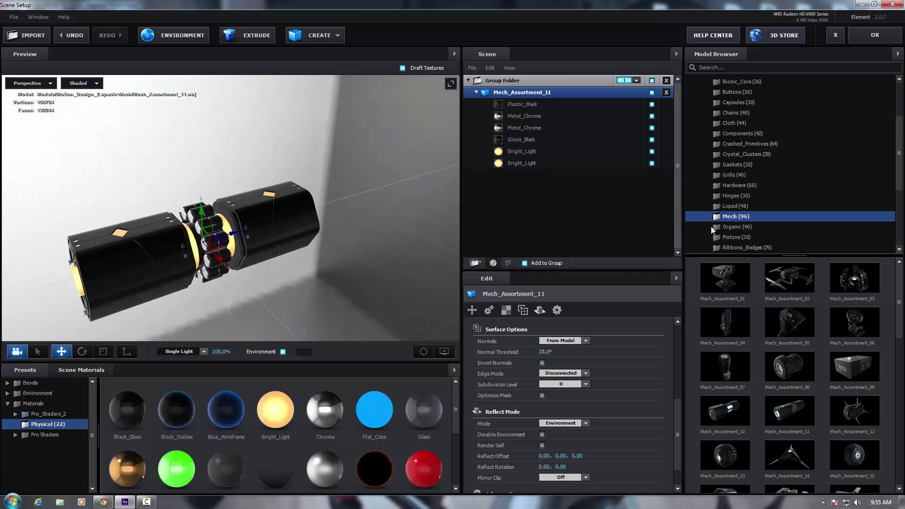
Step: Delete Mech_Assortment_11 from the scene and add the Organic_01 model from the Organic category
click(749, 227)
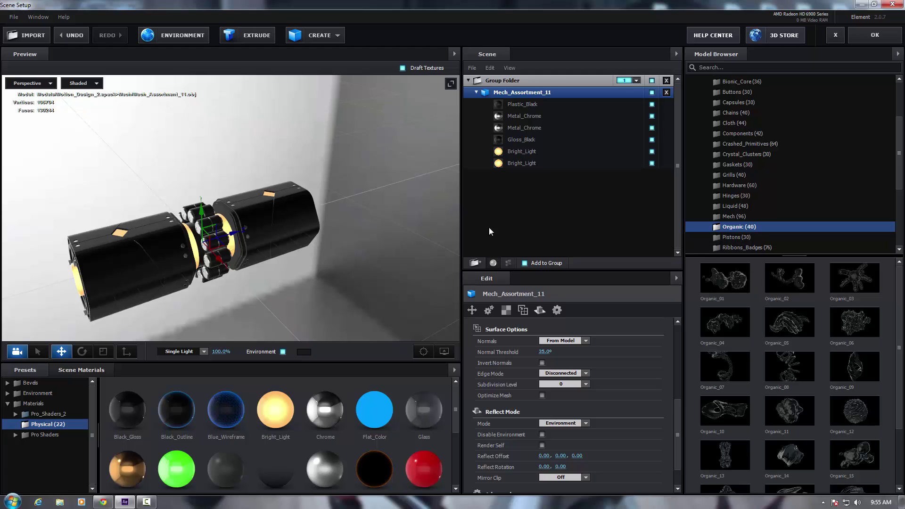
click(666, 92)
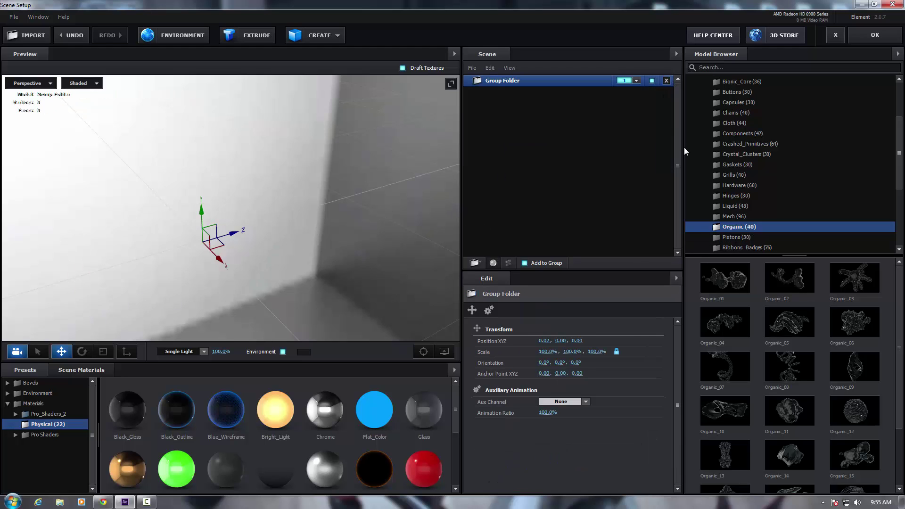
click(725, 278)
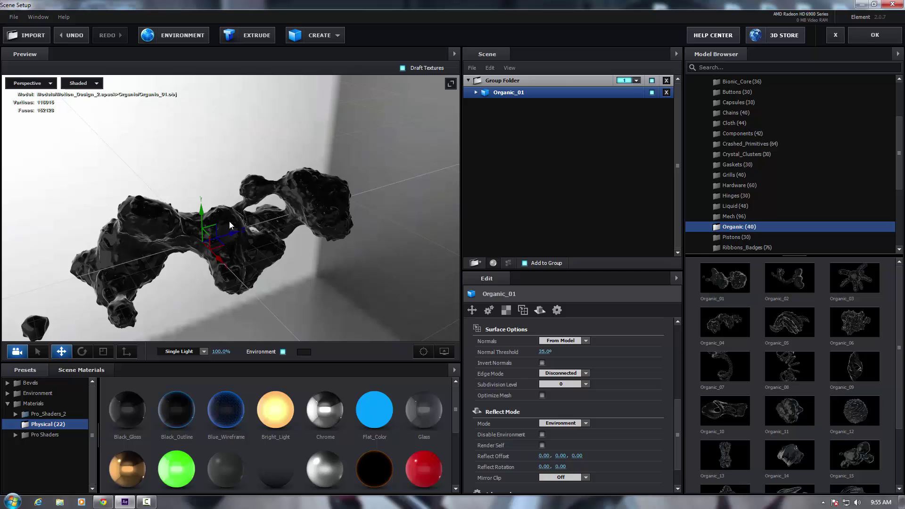
Step: Apply the bright green Physical material to the Organic_01 model and inspect it from another angle
scroll(228, 230, up, 2)
middle_drag(226, 235, 234, 188)
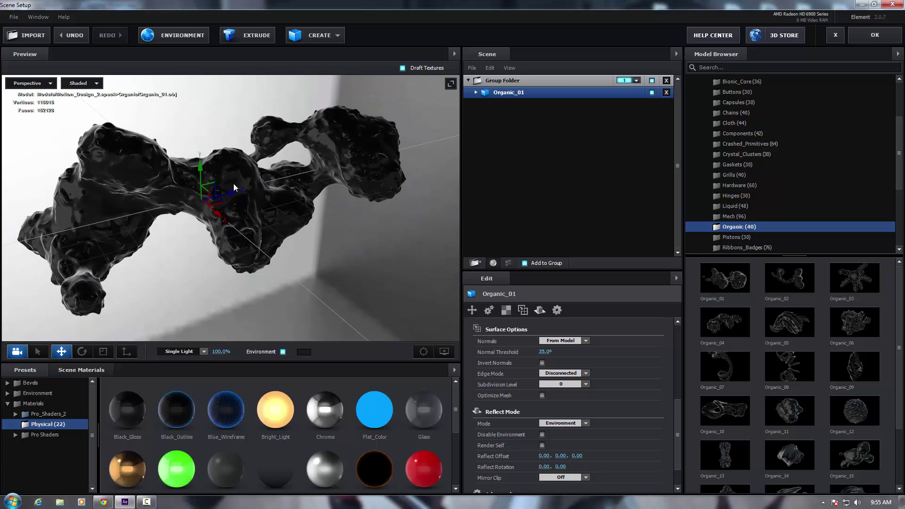
mouse_move(154, 197)
mouse_down()
mouse_move(283, 209)
mouse_move(295, 175)
mouse_move(202, 207)
mouse_move(146, 202)
mouse_up()
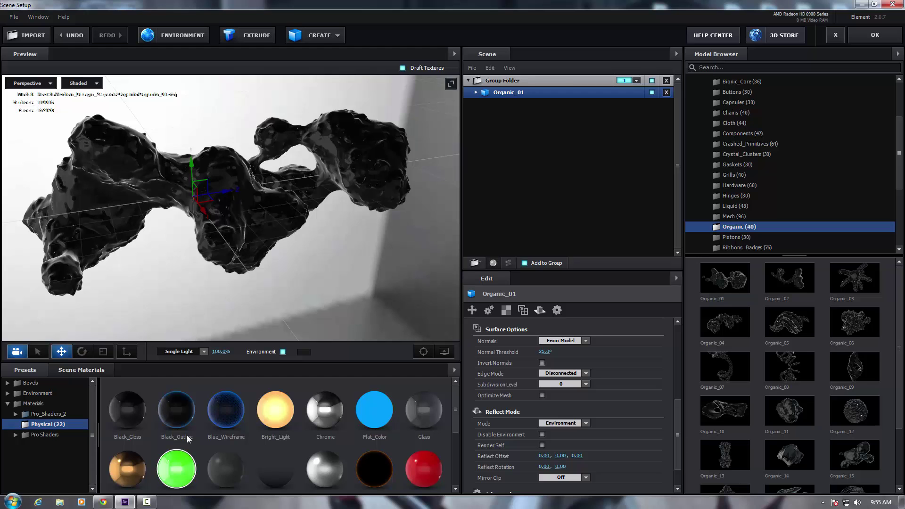
drag(176, 467, 256, 219)
mouse_move(219, 187)
mouse_down()
mouse_move(228, 221)
mouse_move(215, 203)
mouse_up()
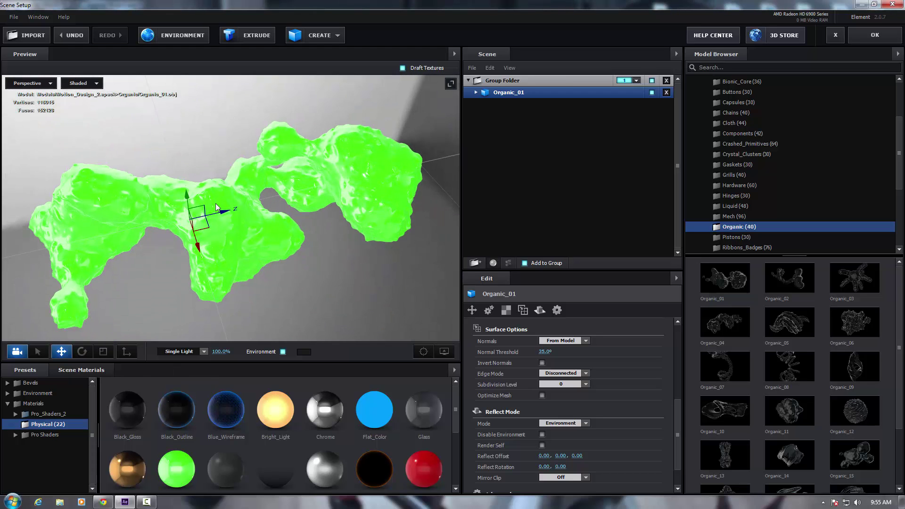
Step: Replace Organic_01 in the scene with the Piston_01 model from the Pistons category and bring the whole piston into view
click(667, 92)
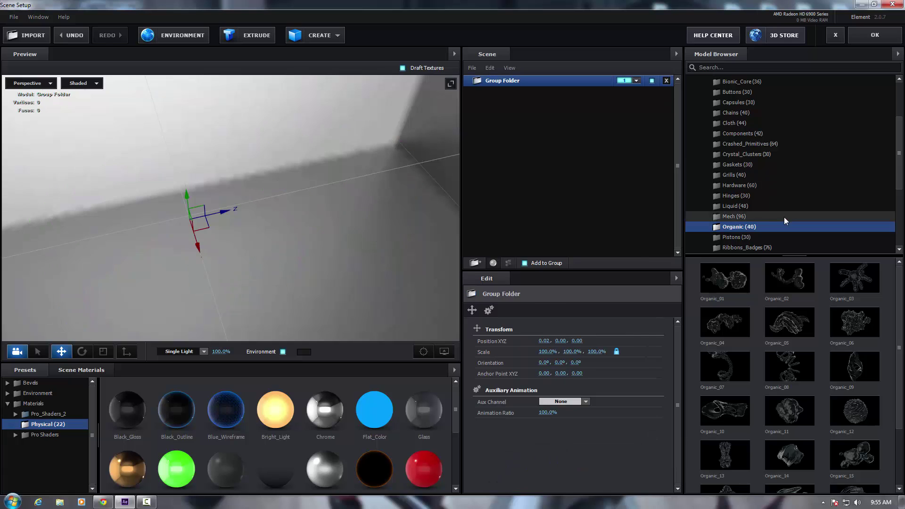
click(727, 237)
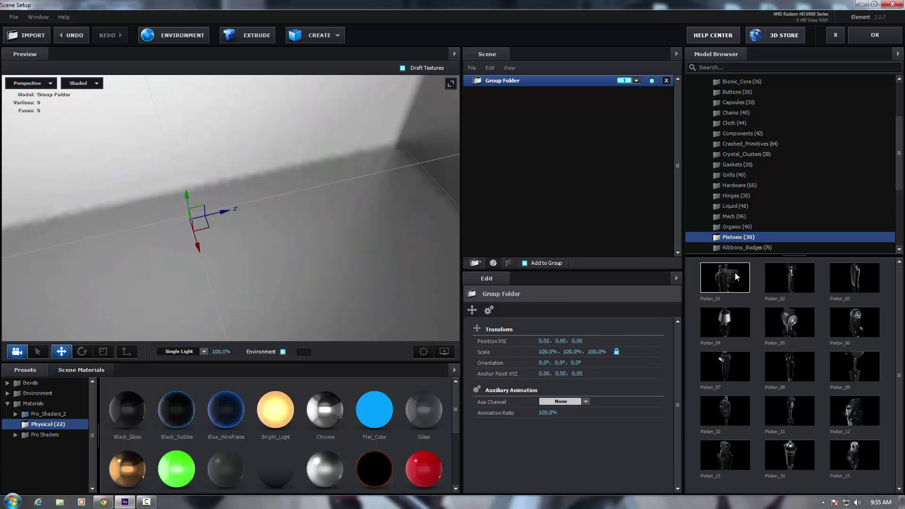
click(725, 285)
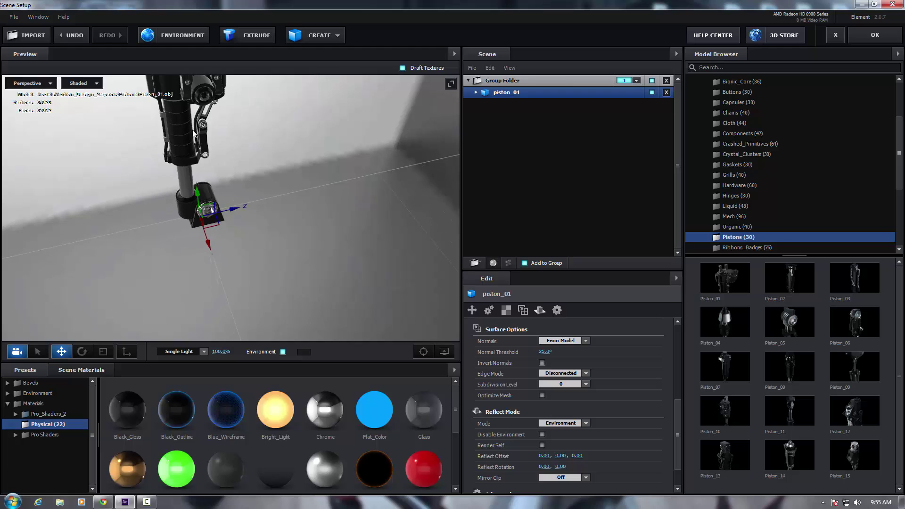
middle_drag(194, 134, 190, 199)
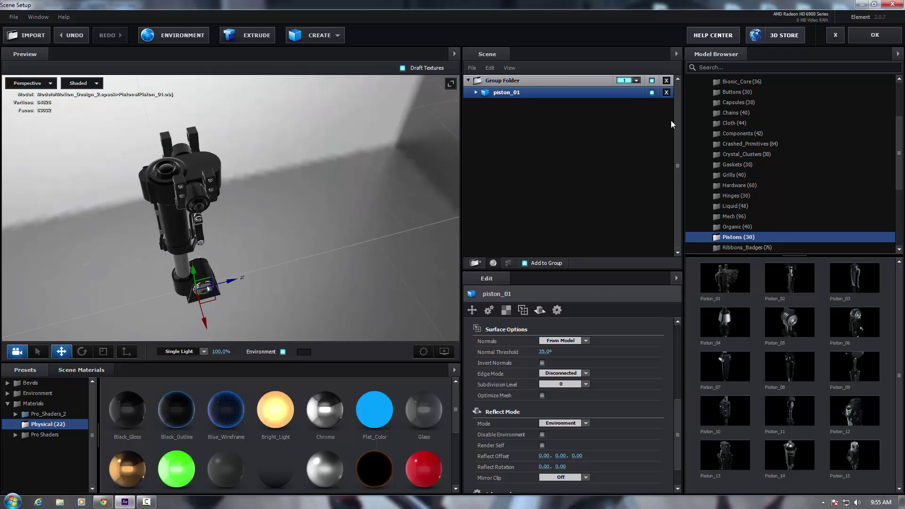
Step: Delete Piston_01, add the Badge_01 model from the Ribbons_Badges category, and inspect it from the side
click(666, 92)
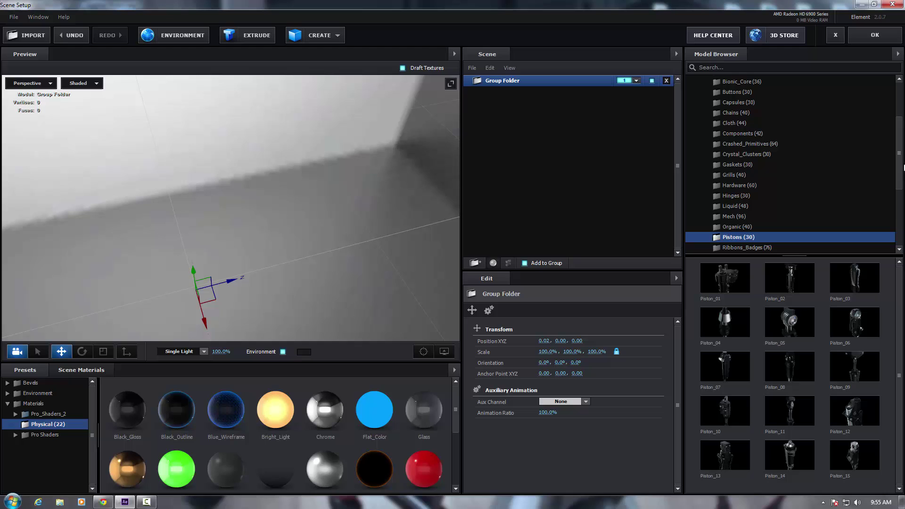
drag(899, 174, 899, 193)
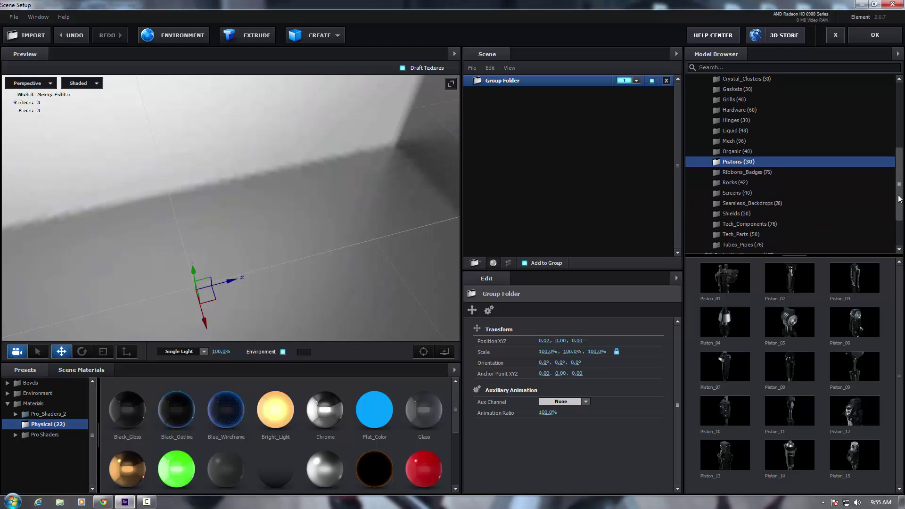
click(780, 171)
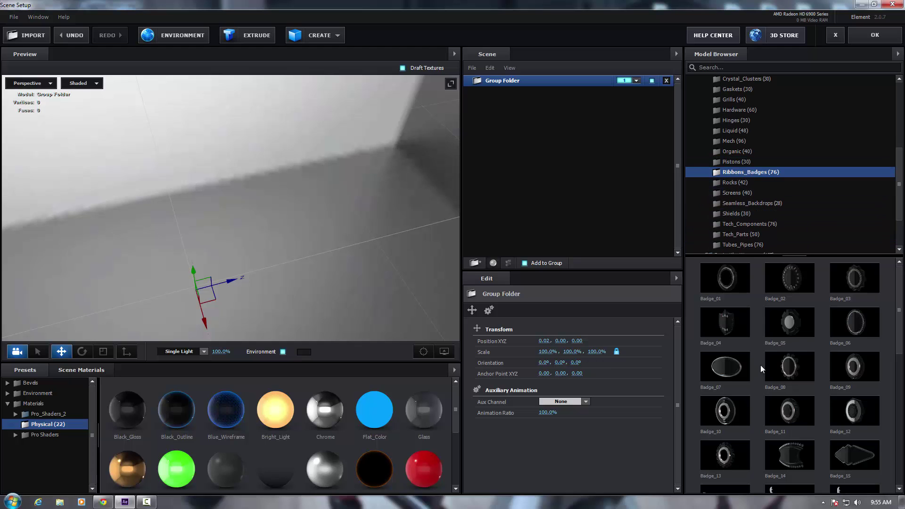
click(724, 287)
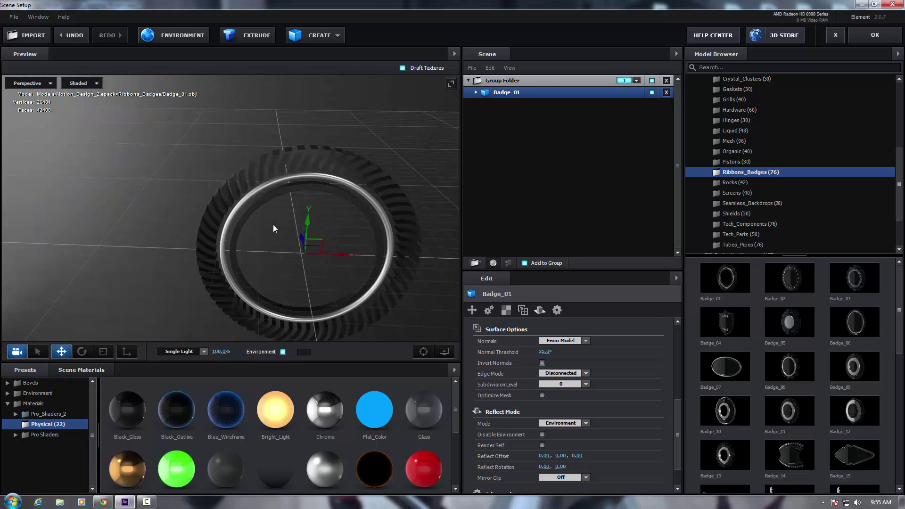
drag(267, 206, 343, 190)
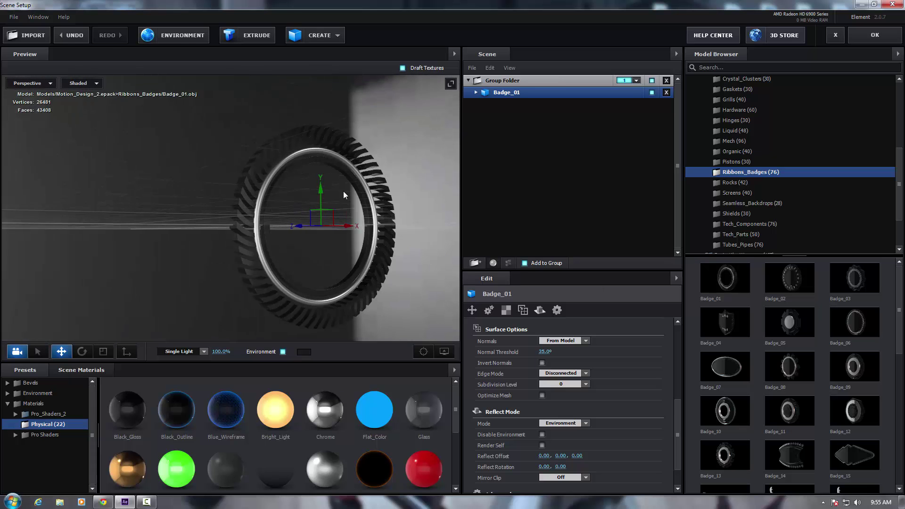
Step: Swap Badge_01 for the Obsidian_08 model from the Rocks category and inspect the rock from another angle
click(667, 93)
click(737, 180)
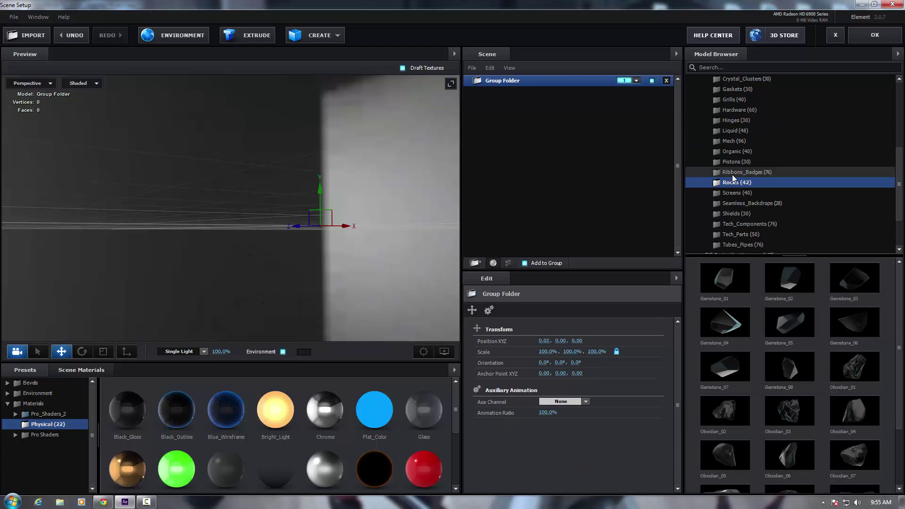
scroll(787, 362, down, 2)
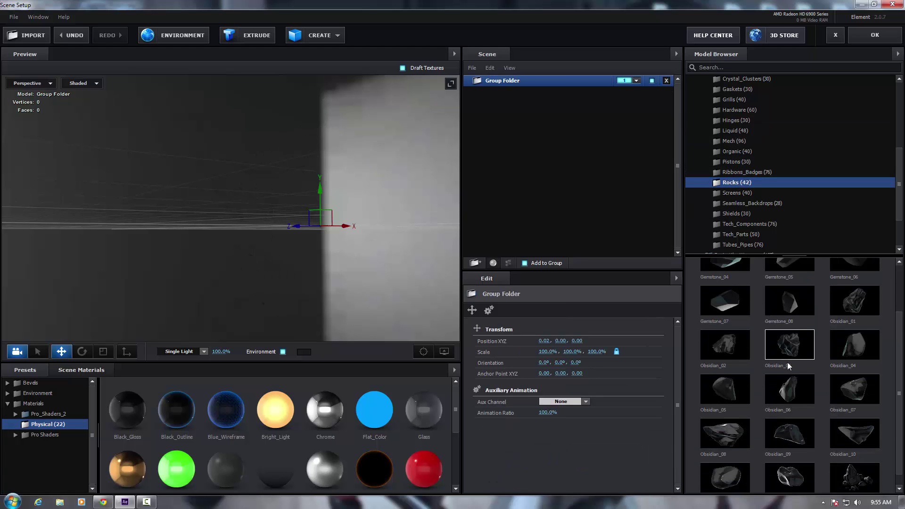
scroll(787, 362, down, 1)
click(725, 419)
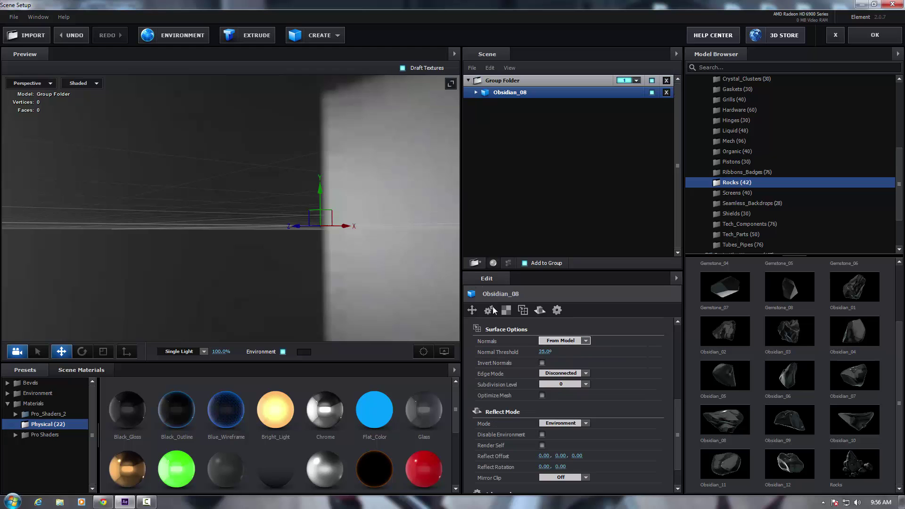
drag(338, 225, 536, 171)
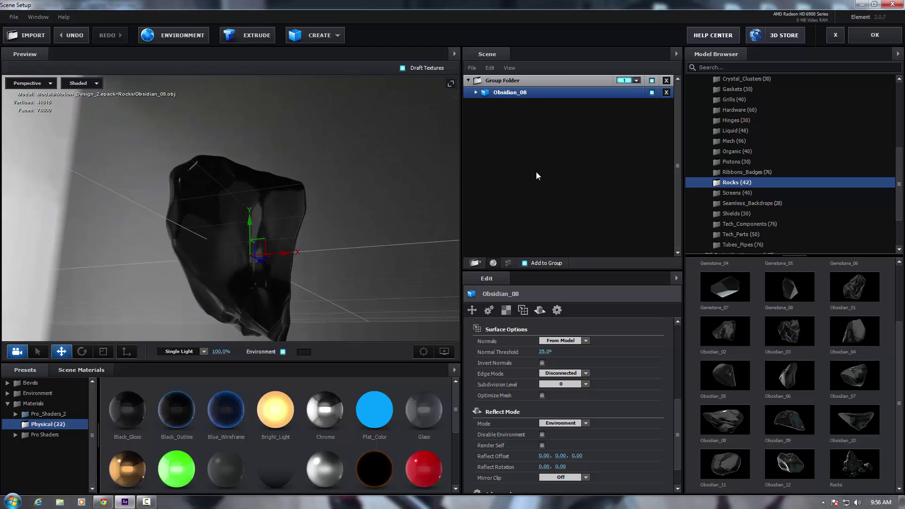
Step: Replace Obsidian_08 with the Screen_08 model from the Screens category and inspect the screen from another angle
click(666, 92)
click(731, 197)
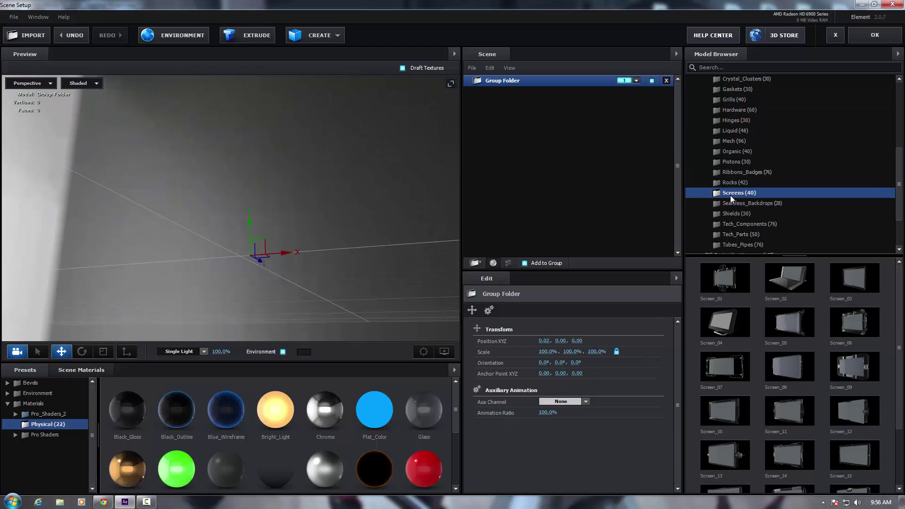
click(790, 367)
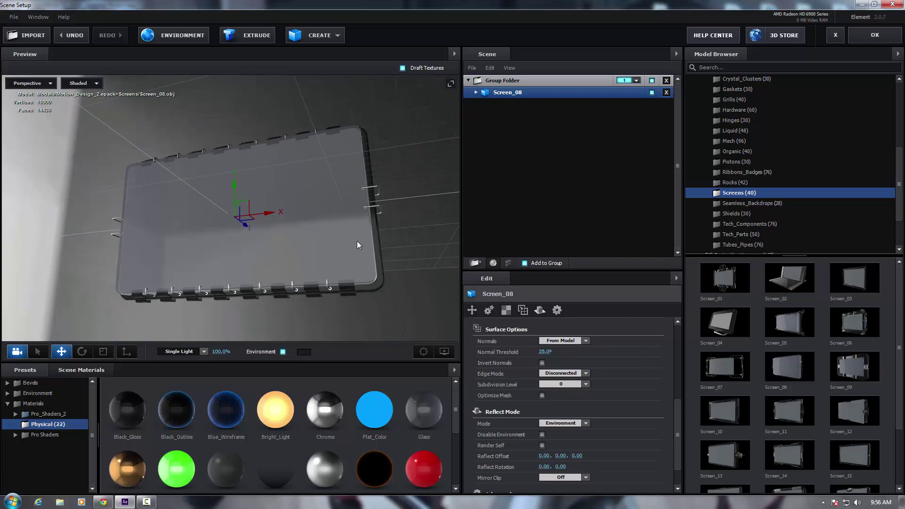
drag(357, 241, 404, 278)
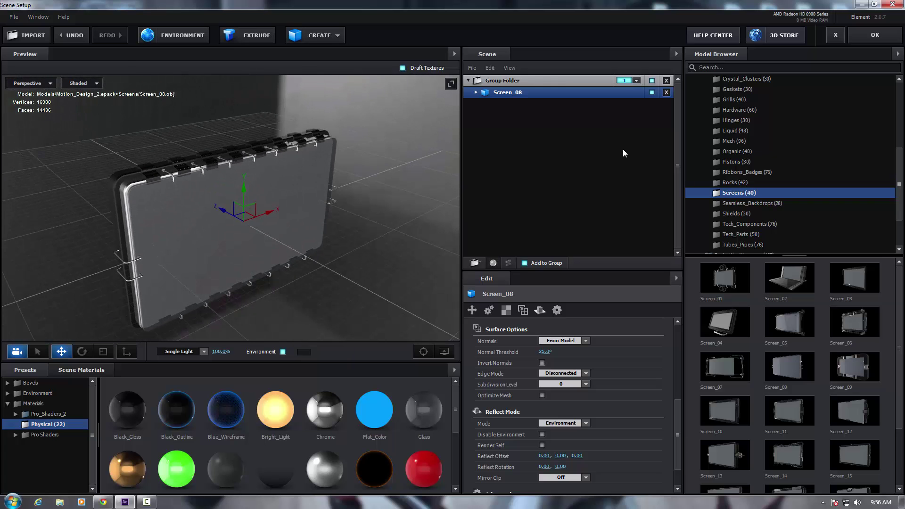
Step: Replace Screen_08 with the Seamless_Backdrop_10 model from the Seamless_Backdrops category and inspect its curved interior up close
click(666, 93)
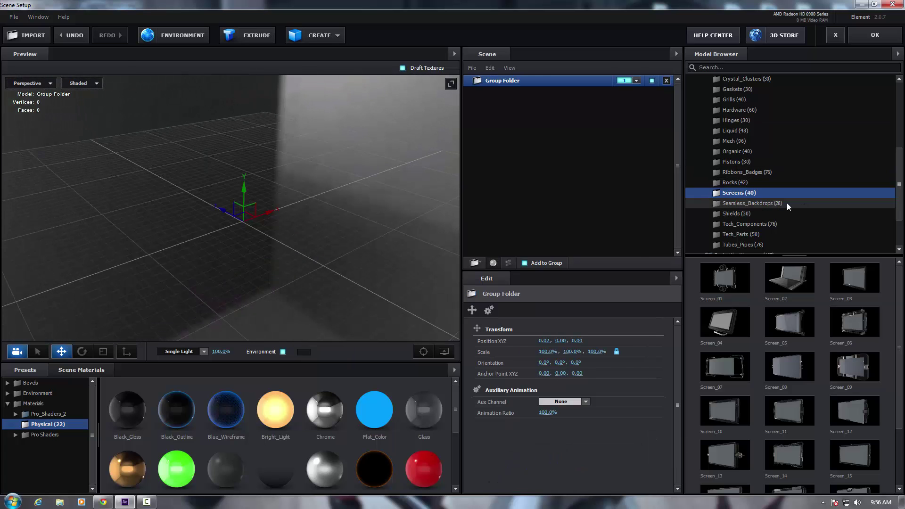
click(787, 204)
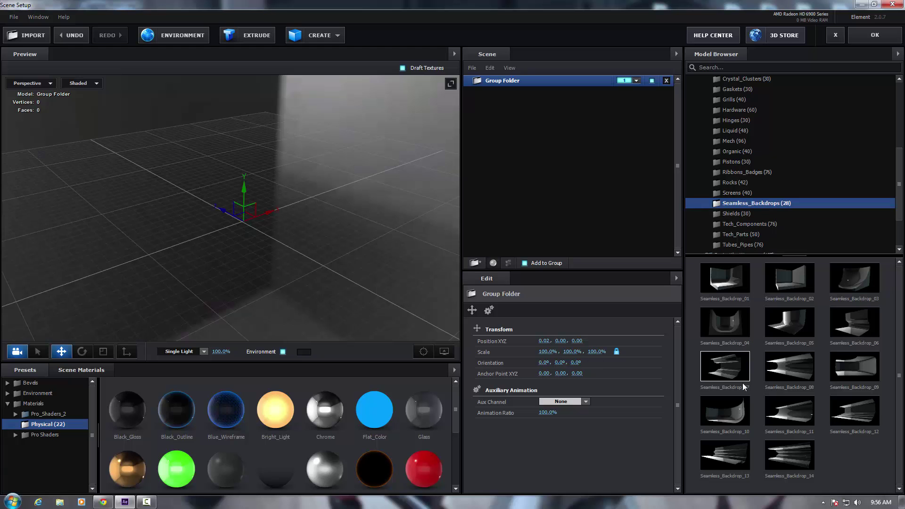
click(717, 410)
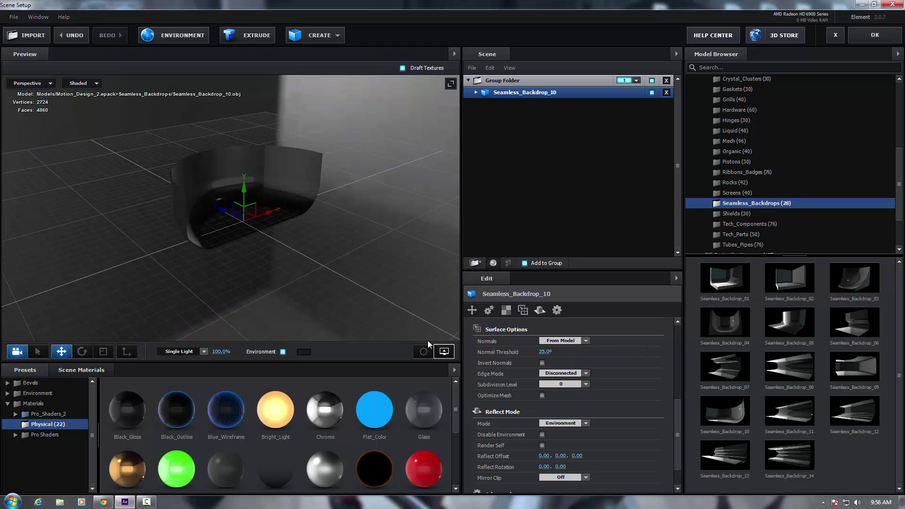
scroll(279, 225, up, 5)
drag(255, 231, 377, 221)
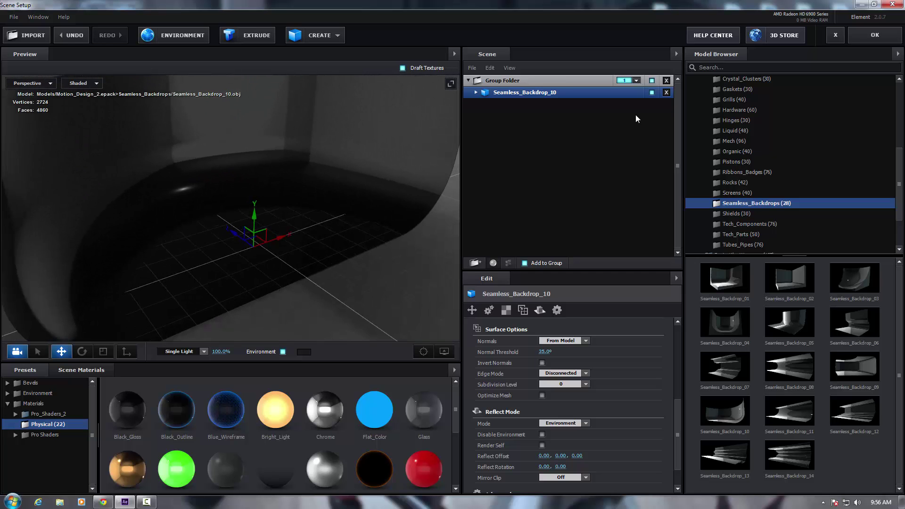
Step: Remove Seamless_Backdrop_10, browse the Shields category, and add the Tech_Mech_03 model from the Tech_Components category
click(666, 92)
click(736, 212)
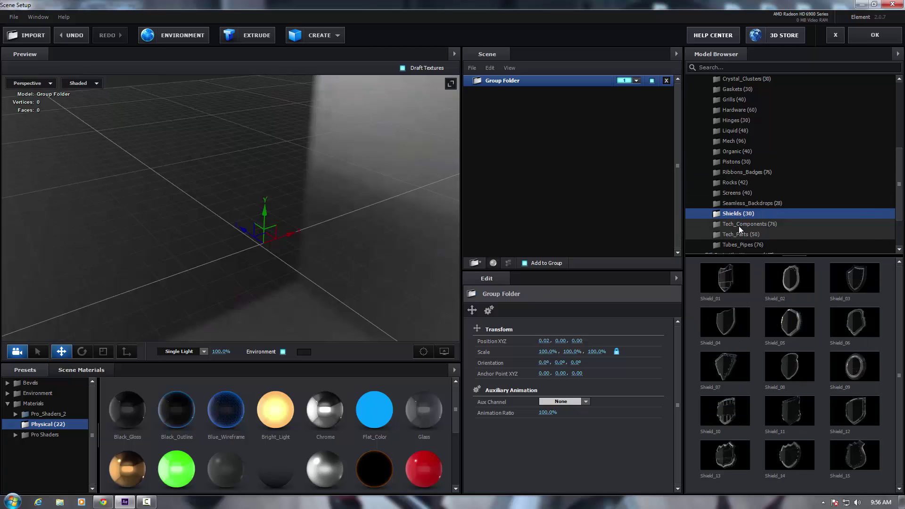
click(739, 225)
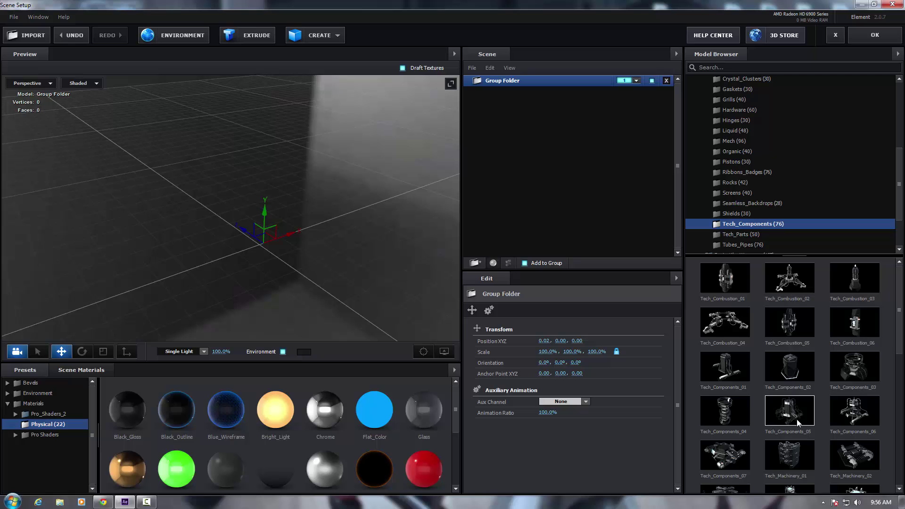
scroll(798, 423, down, 2)
scroll(842, 393, down, 2)
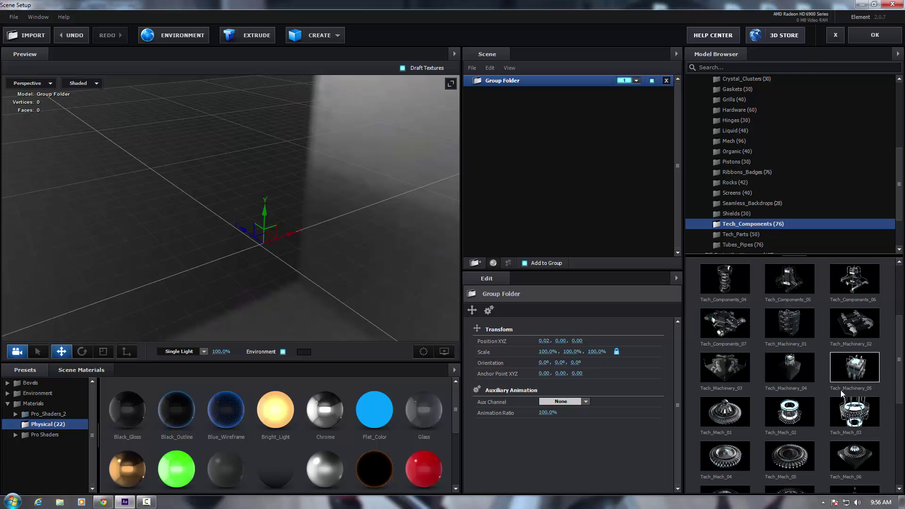
click(849, 399)
drag(390, 255, 249, 277)
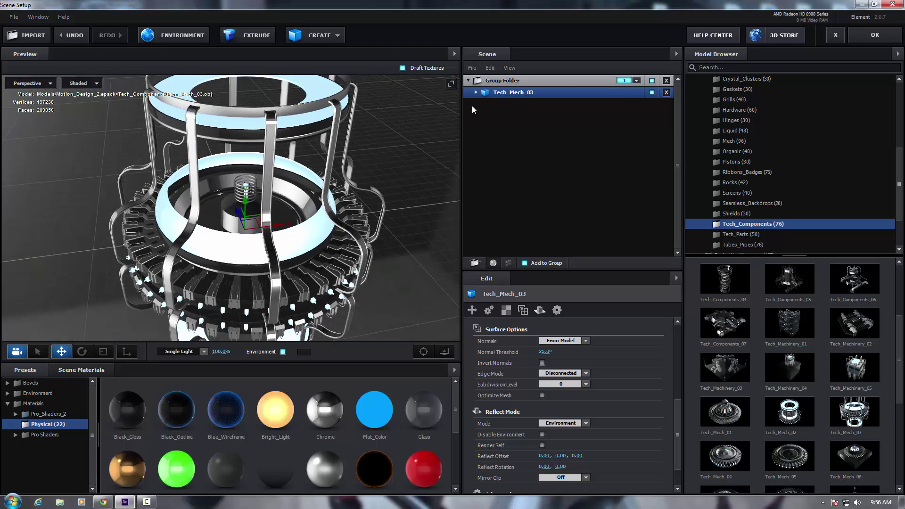
Step: Replace the last Light material of Tech_Mech_03 with the Bright_Light preset
click(475, 93)
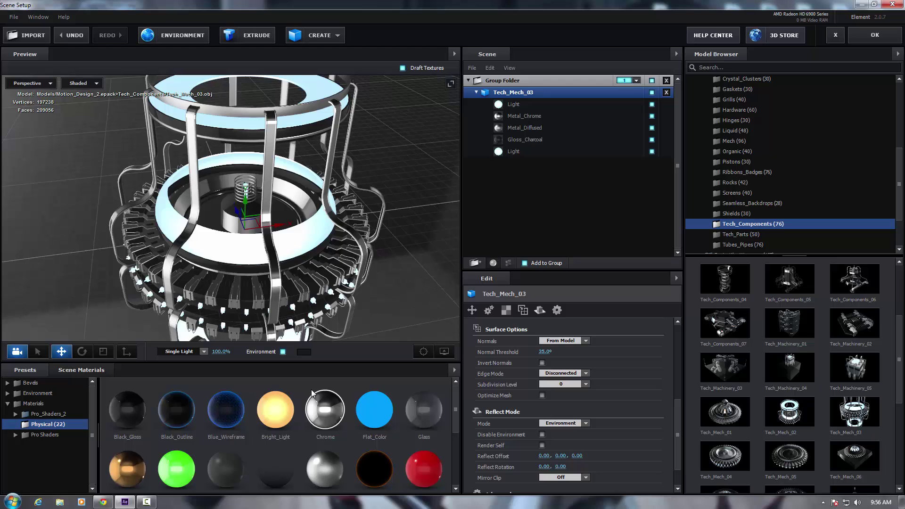
drag(275, 409, 514, 151)
mouse_move(326, 250)
mouse_down()
mouse_move(280, 250)
mouse_move(328, 255)
mouse_up()
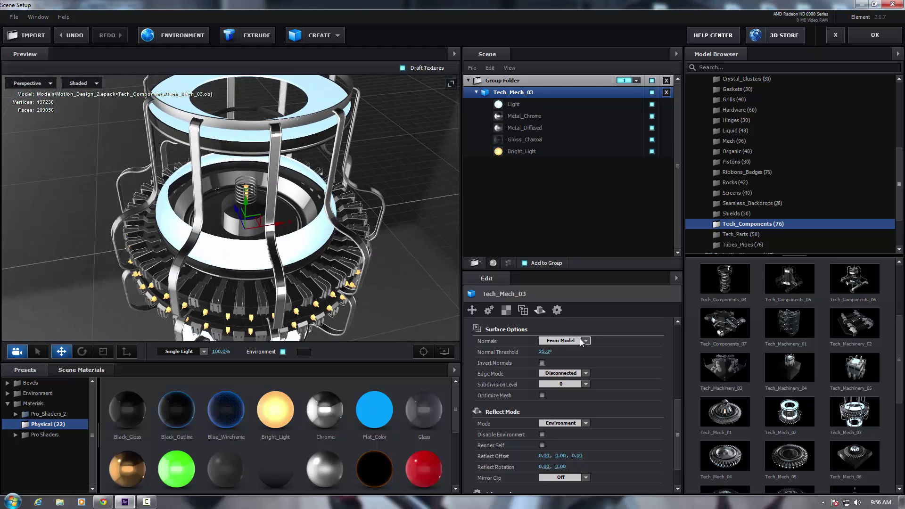
Step: Try a turquoise illumination color (5DFFD7) on the Bright_Light material of Tech_Mech_03
click(523, 152)
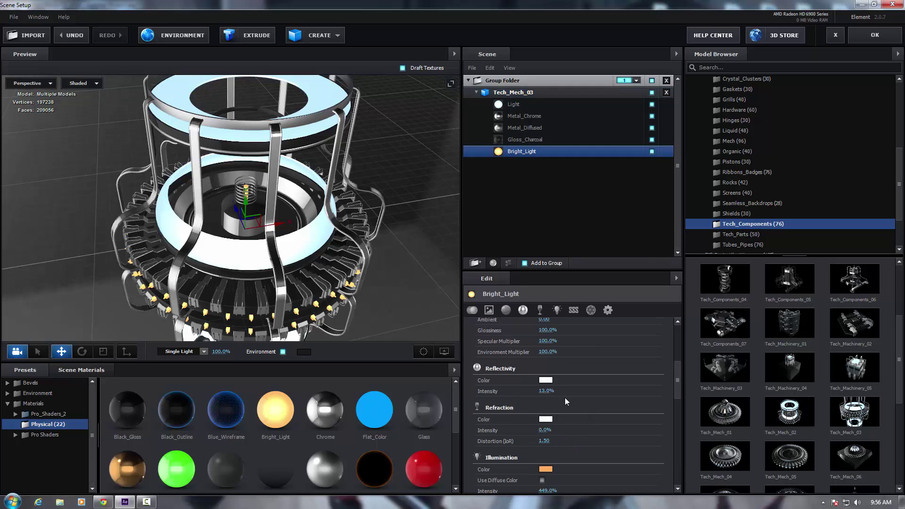
click(546, 470)
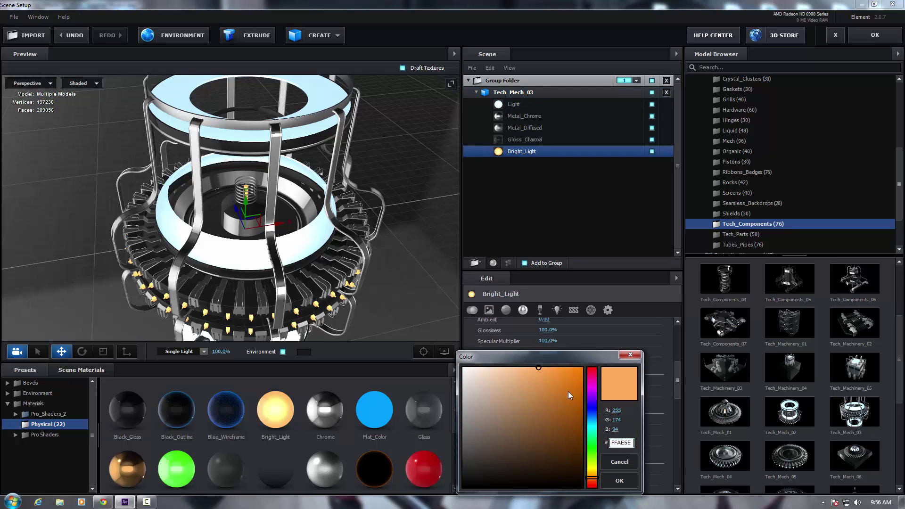
mouse_move(592, 370)
mouse_down()
mouse_move(593, 449)
mouse_move(596, 438)
mouse_up()
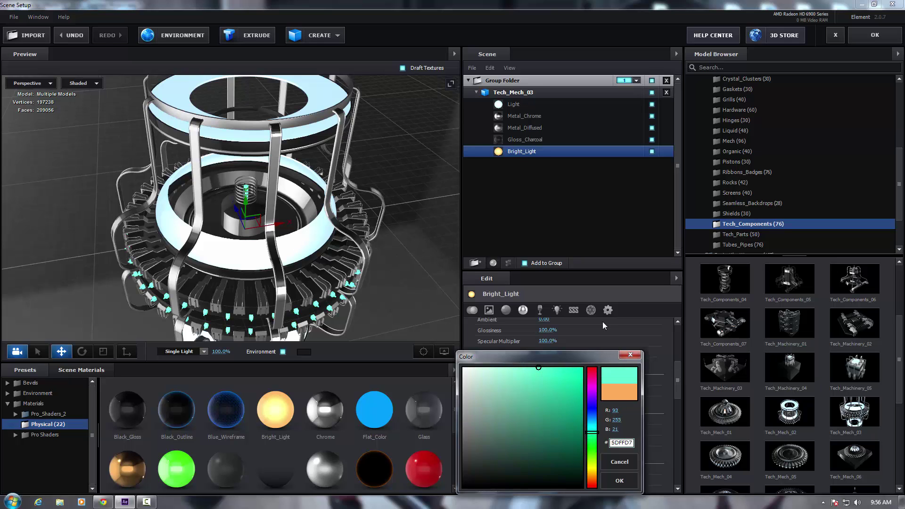
click(630, 354)
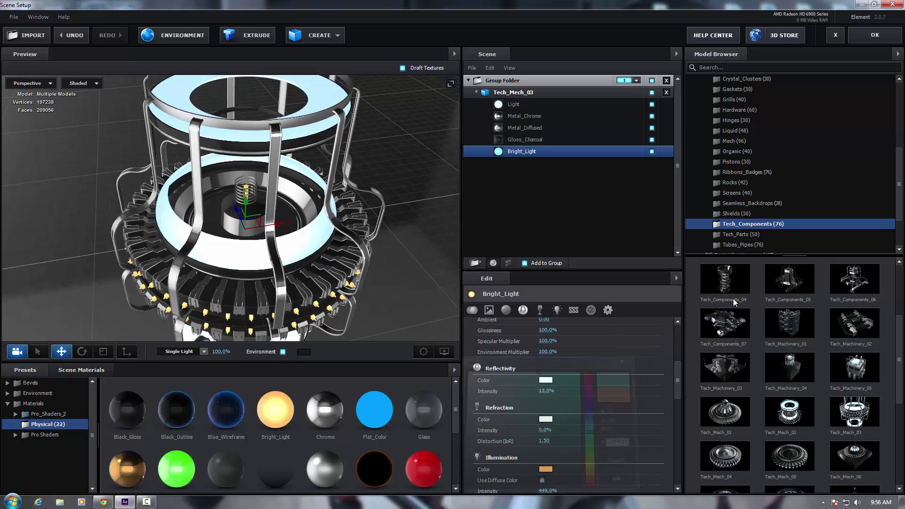
Step: Remove Tech_Mech_03 from the scene and add the Tech_Part_22 model from the Tech_Parts category
click(740, 235)
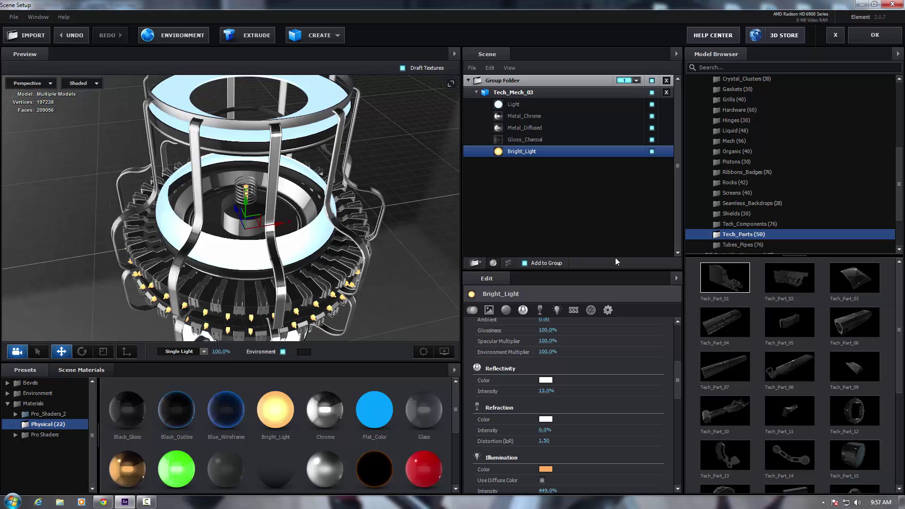
click(666, 92)
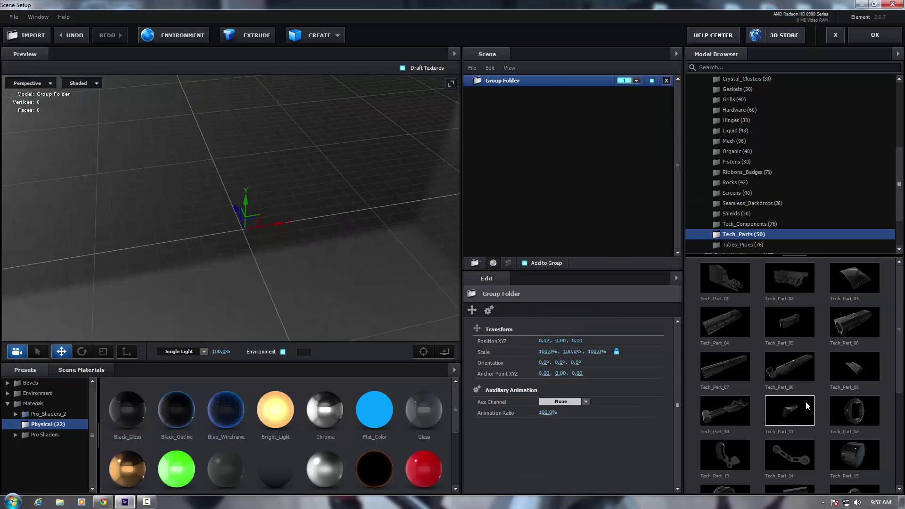
scroll(805, 401, down, 2)
scroll(804, 398, down, 3)
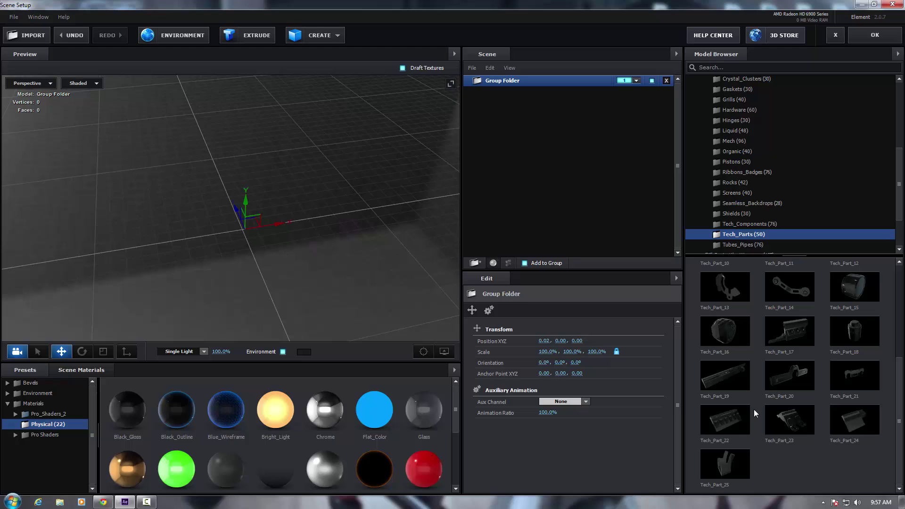
click(732, 419)
scroll(212, 267, up, 3)
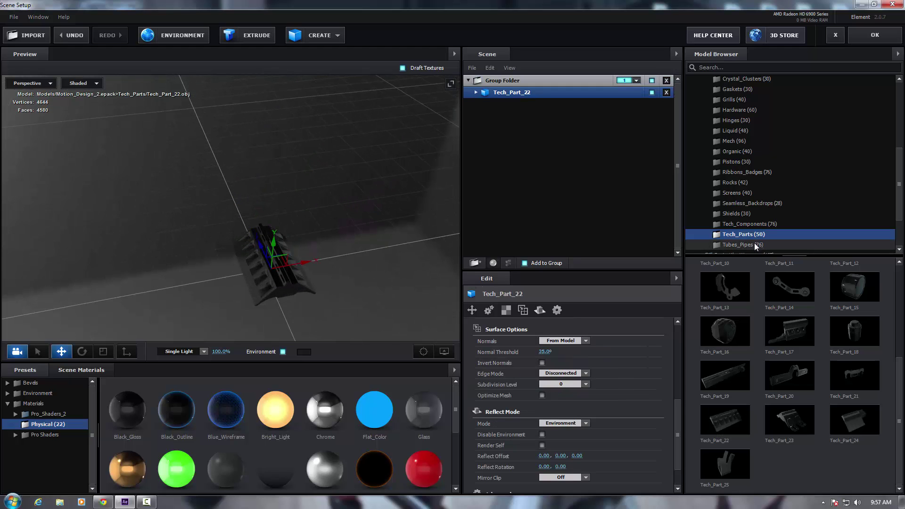
Step: Replace Tech_Part_22 with the Group_Pipes_02 model from the Tubes_Pipes category and inspect it from several angles
click(665, 93)
scroll(901, 211, down, 1)
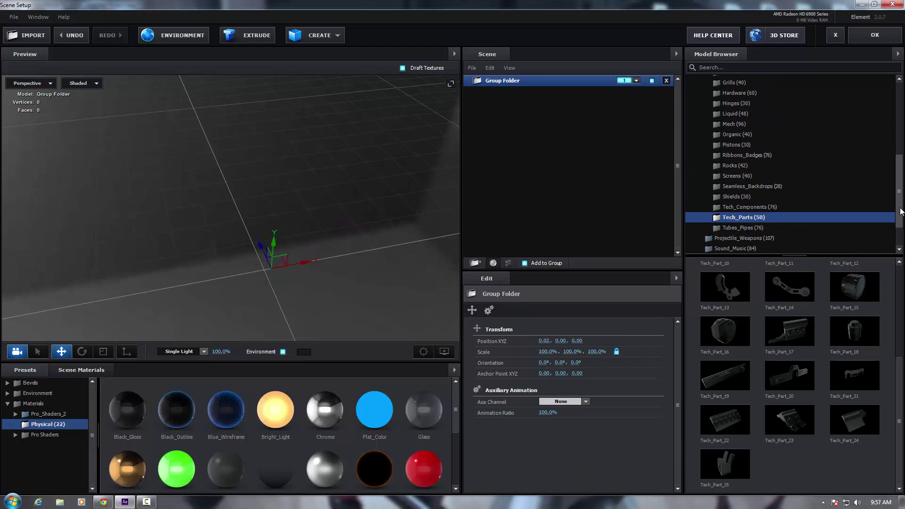
click(741, 229)
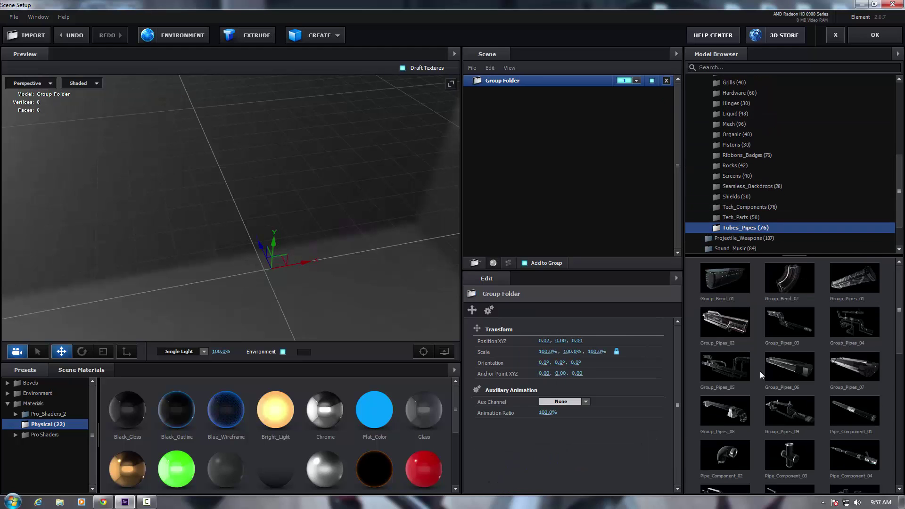
click(710, 321)
scroll(366, 279, down, 3)
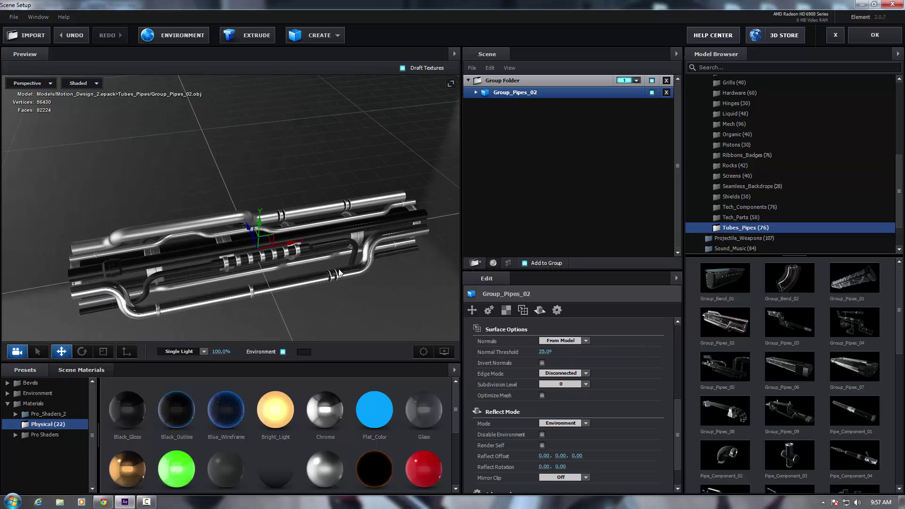
drag(365, 278, 391, 242)
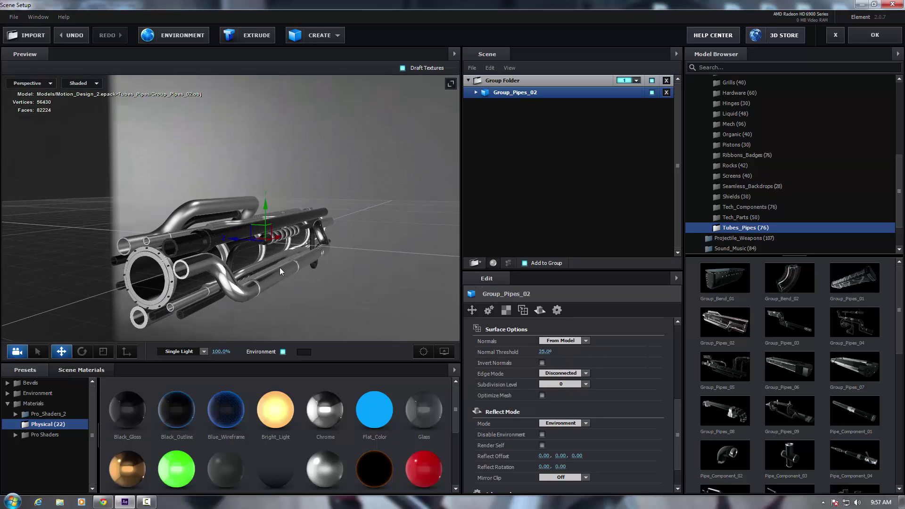
drag(279, 267, 185, 269)
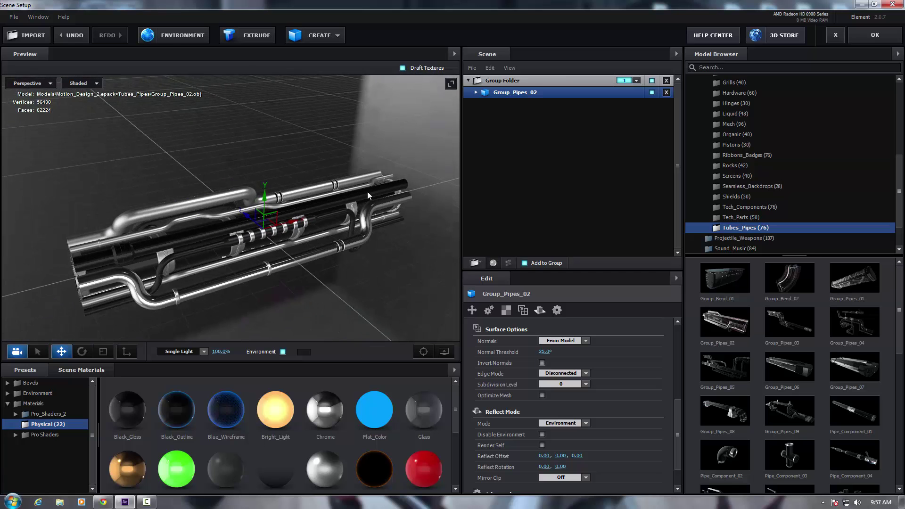
Step: Replace the first Metal_Diffused material of Group_Pipes_02 with the Black_Outline preset and inspect the pipes from several angles
click(475, 92)
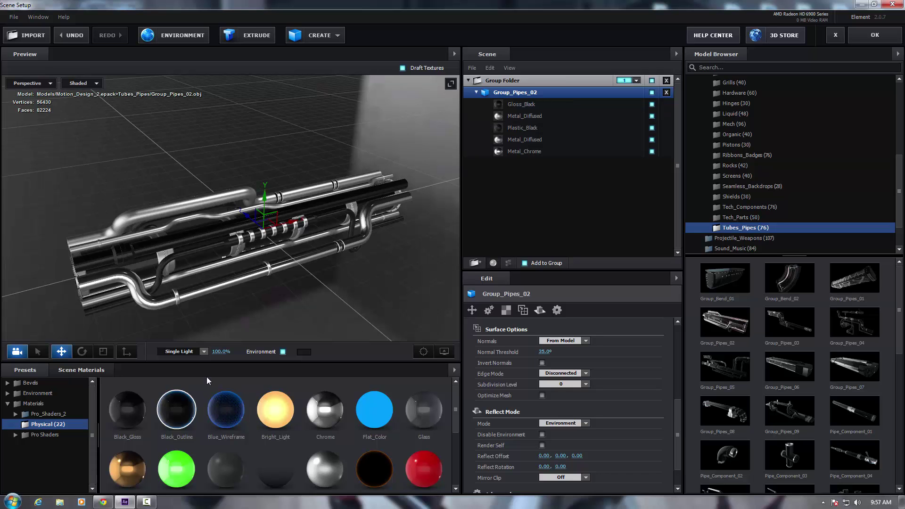
drag(209, 381, 525, 118)
drag(402, 205, 379, 205)
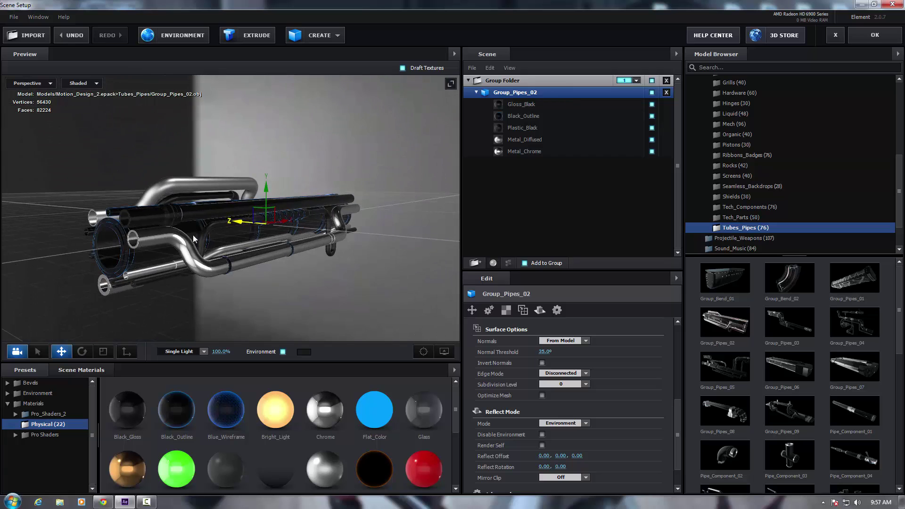
drag(193, 239, 268, 264)
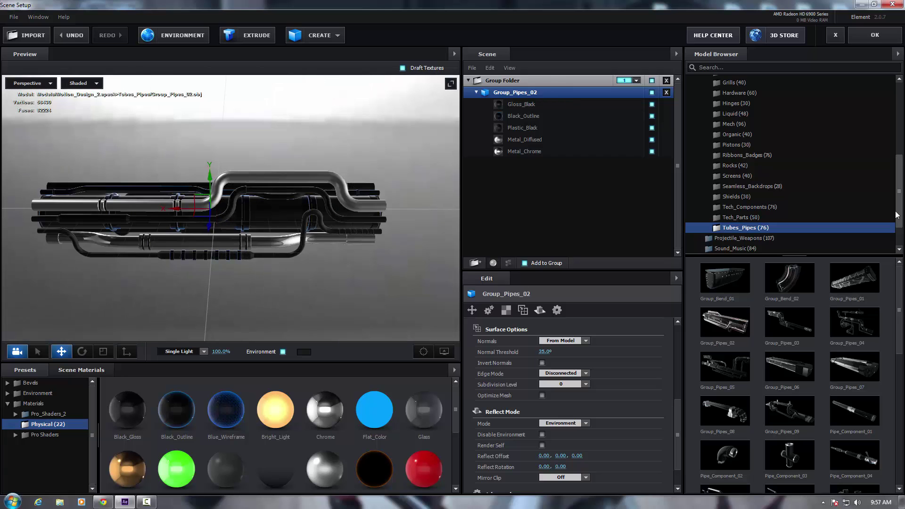
Step: Remove Group_Pipes_02 and add the Group_Bend_02 model from Tubes_Pipes, viewing its open pipe end up close
drag(897, 215, 901, 142)
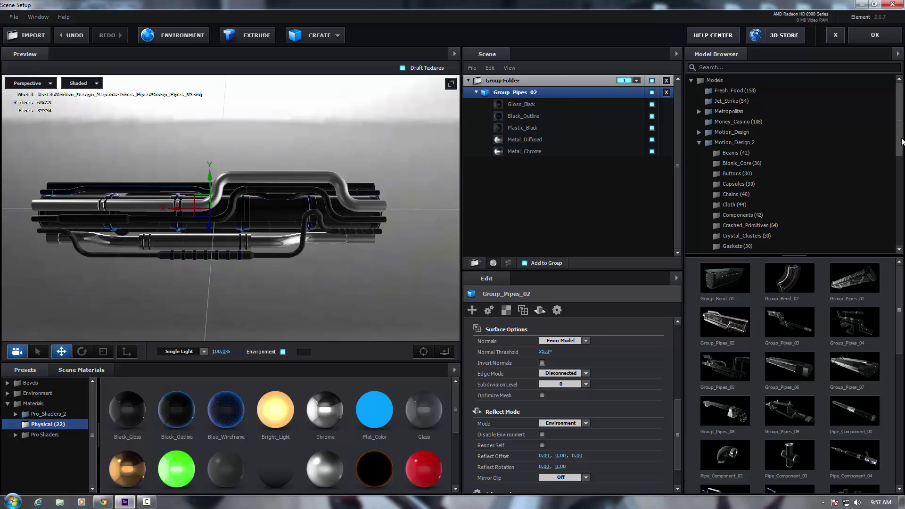
click(666, 93)
click(794, 284)
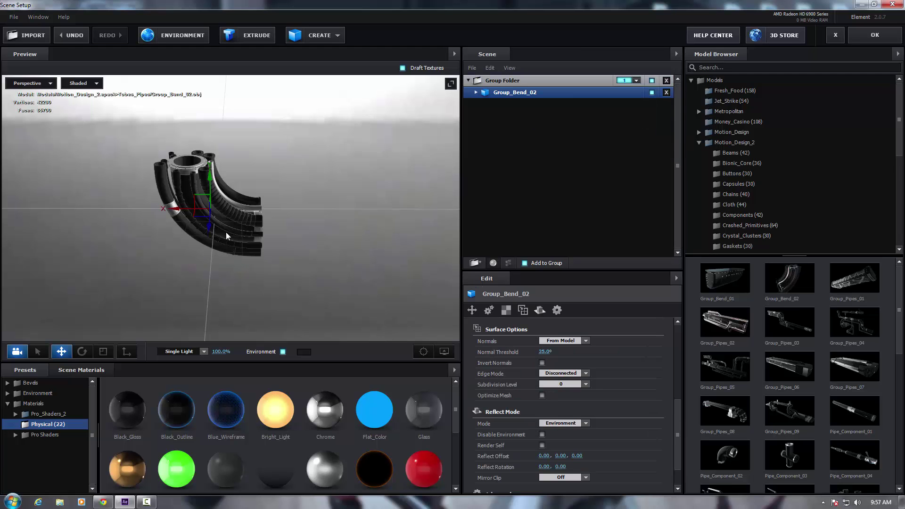
mouse_move(227, 225)
mouse_down()
mouse_move(263, 247)
mouse_move(199, 262)
mouse_move(137, 242)
mouse_move(222, 241)
mouse_up()
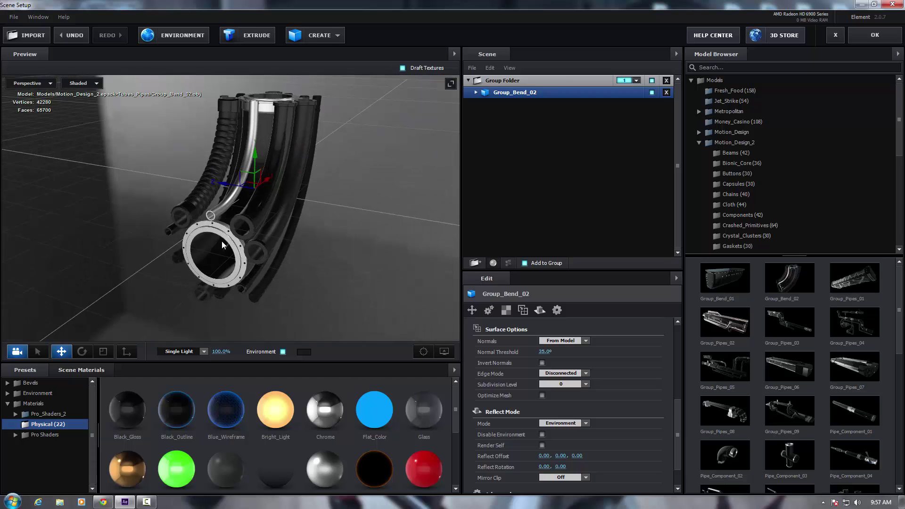
Step: Replace the Metal_Diffused material of Group_Bend_02 with the Paint_Red preset
click(476, 92)
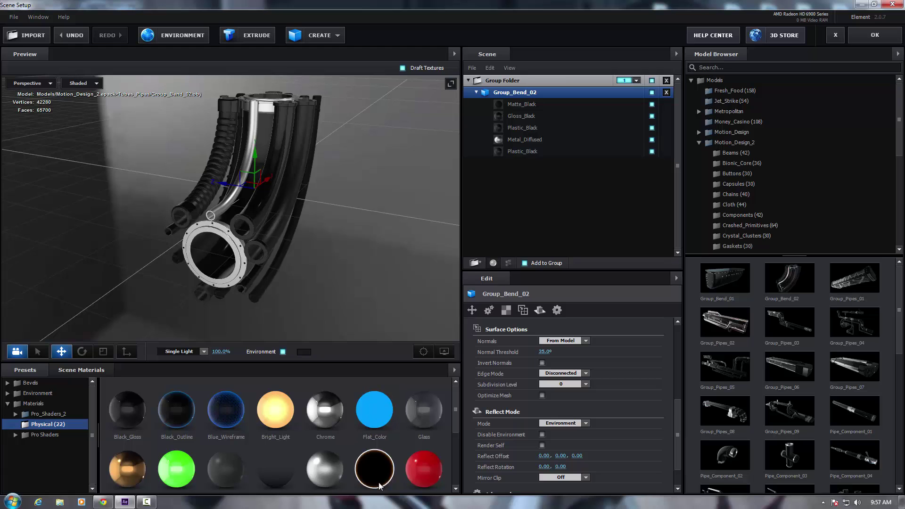
drag(425, 411, 522, 137)
mouse_move(273, 246)
mouse_down()
mouse_move(232, 248)
mouse_move(273, 270)
mouse_move(279, 256)
mouse_move(253, 202)
mouse_move(247, 214)
mouse_move(315, 170)
mouse_move(318, 241)
mouse_move(261, 268)
mouse_move(166, 264)
mouse_move(208, 282)
mouse_move(190, 241)
mouse_move(236, 258)
mouse_move(350, 254)
mouse_up()
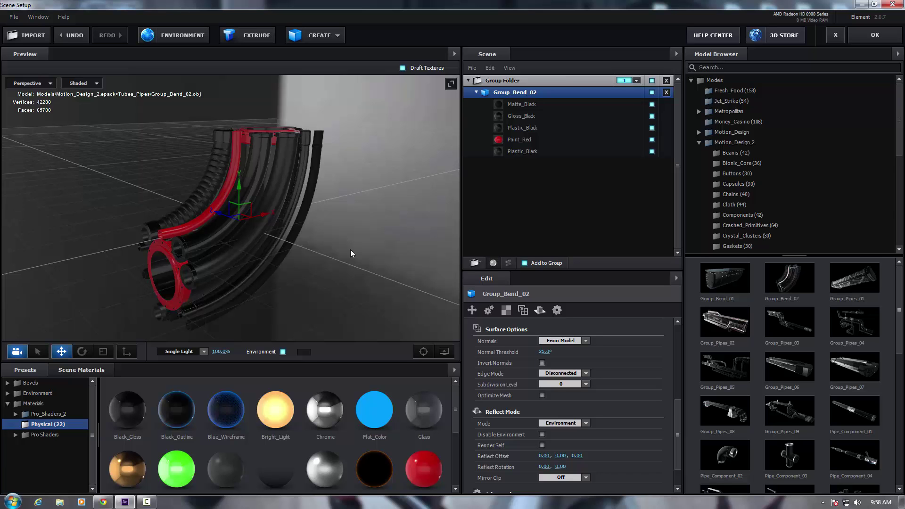
Step: Move Group_Bend_02 slightly upward along the Y axis and view the bend from the side
drag(182, 243, 264, 226)
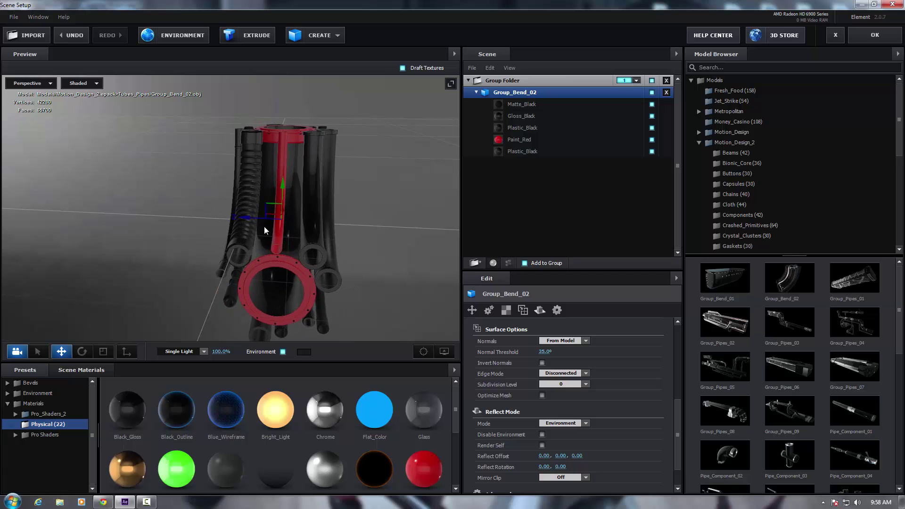
mouse_move(284, 184)
mouse_down()
mouse_move(283, 194)
mouse_move(280, 178)
mouse_up()
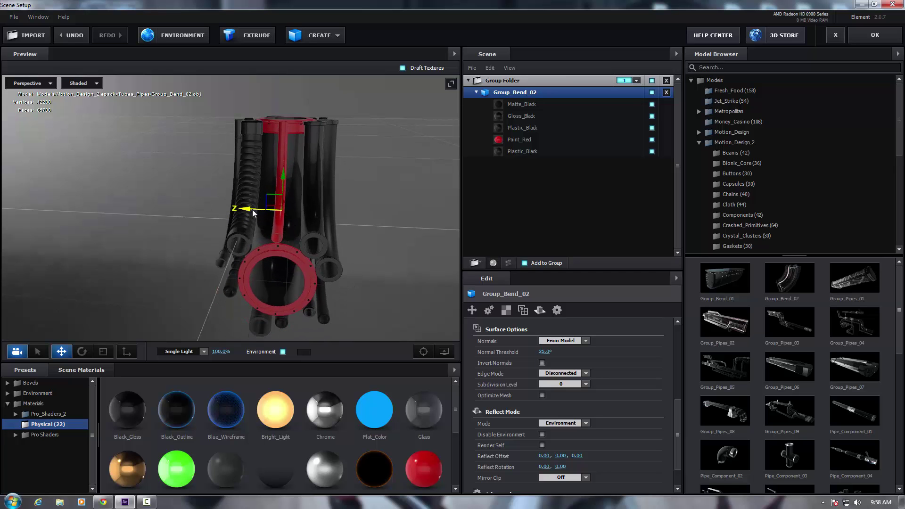
drag(252, 209, 263, 291)
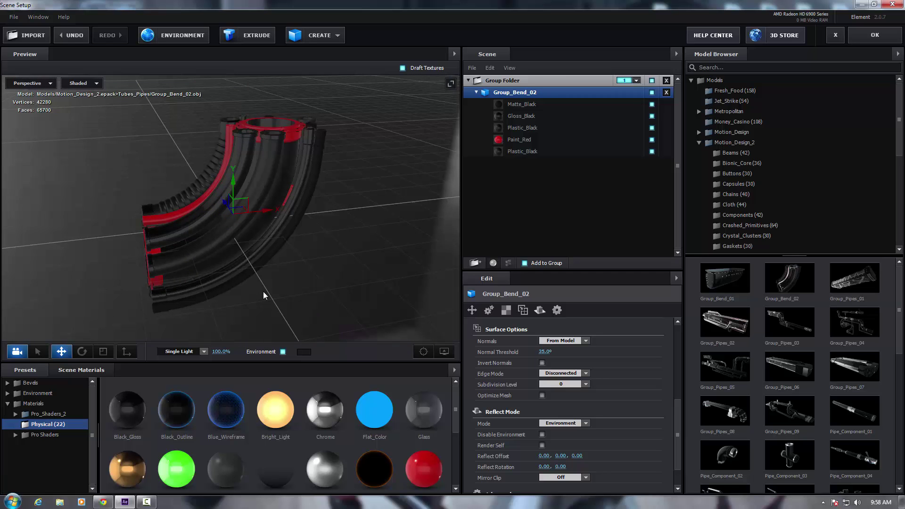